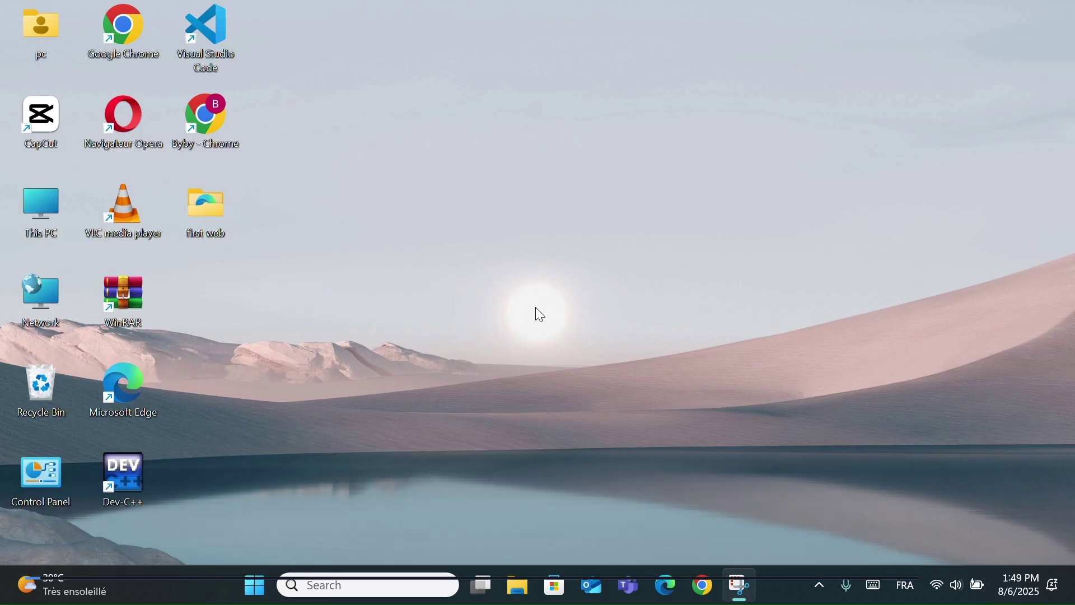
Step: In Command Prompt, run powercfg -duplicatescheme 8c5e7fda-e8bf-4a96-9a85-a6e23a8c635c to copy the High performance plan
click(343, 588)
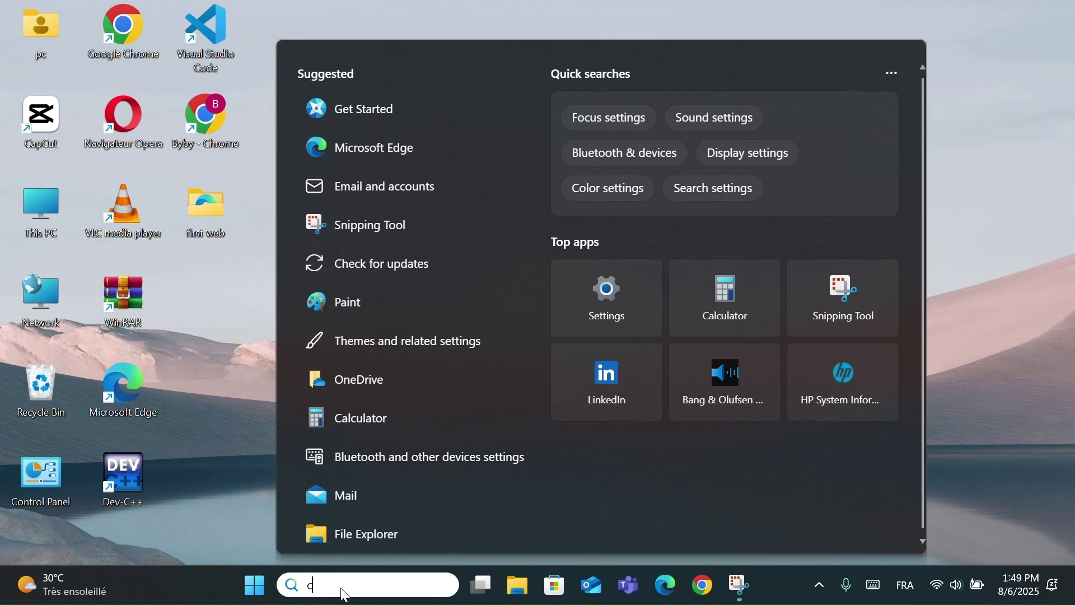
text(cmd)
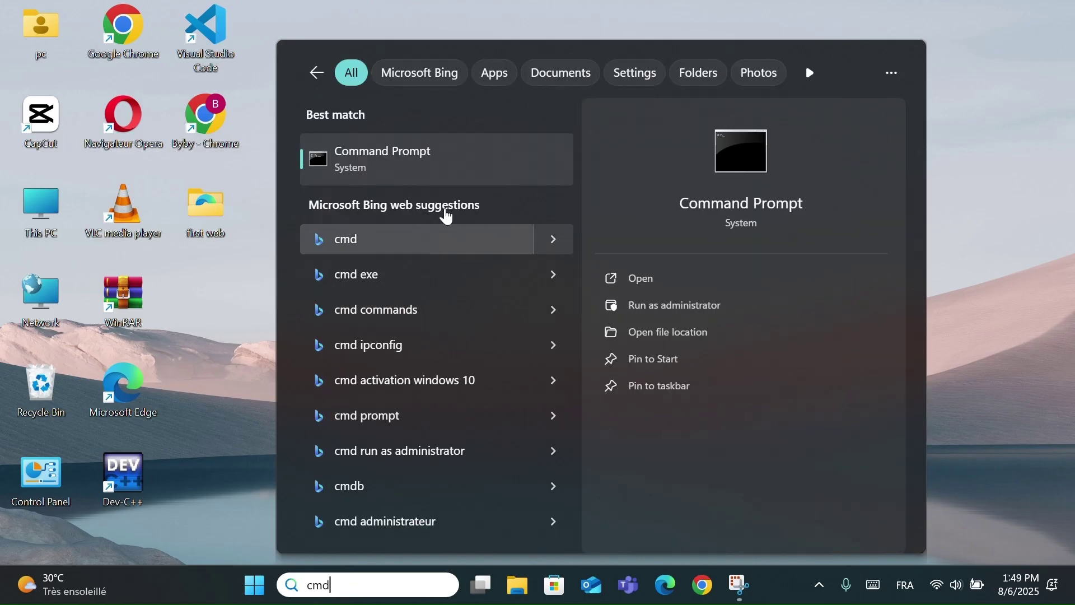
click(375, 173)
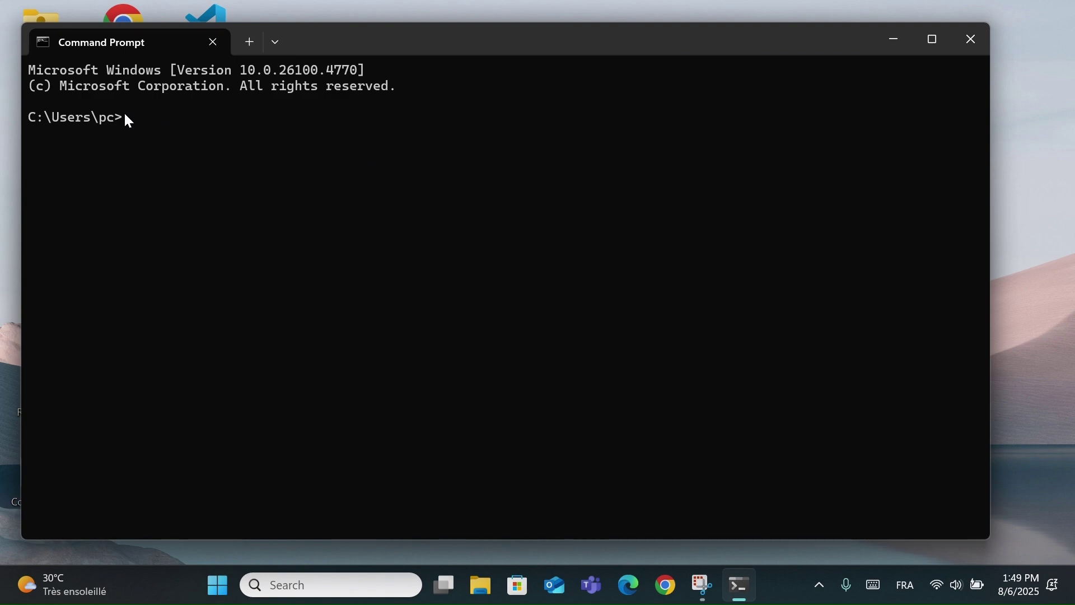
text(powercfg -duplicatescheme 8c5e7fda-e8bf-4a96-9a85-a6e23a8c635c)
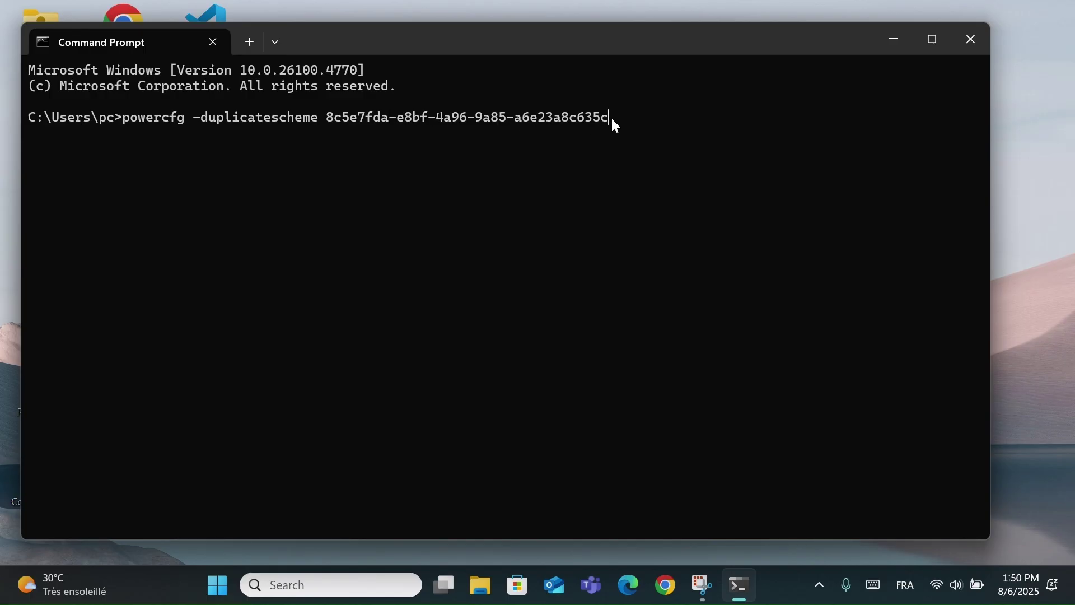
key(Return)
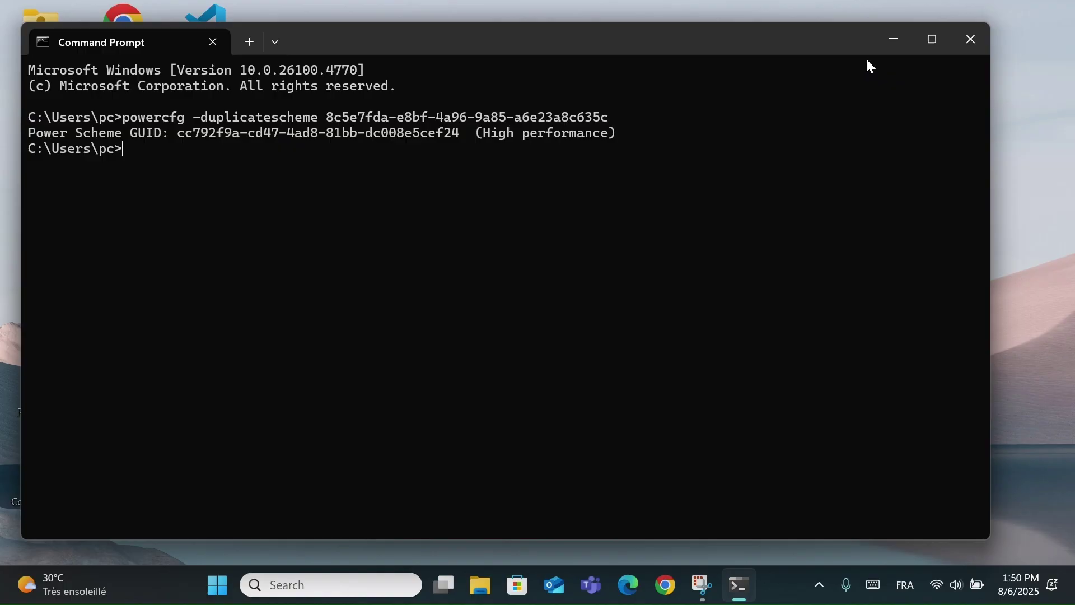
Step: Go to Hardware and Sound > Power Options in Control Panel and show the additional plans
click(890, 40)
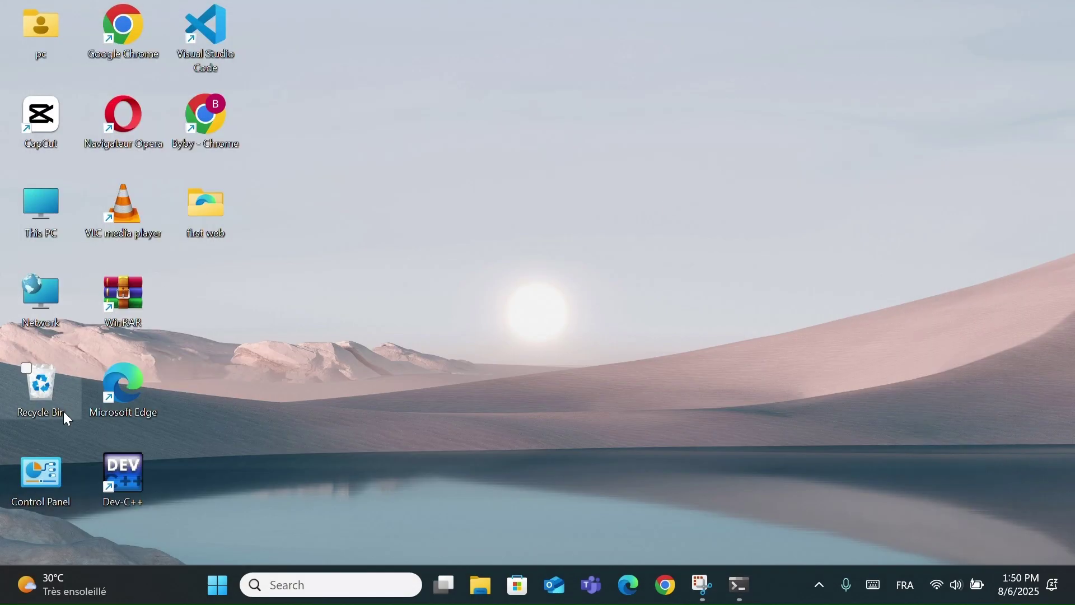
double_click(41, 489)
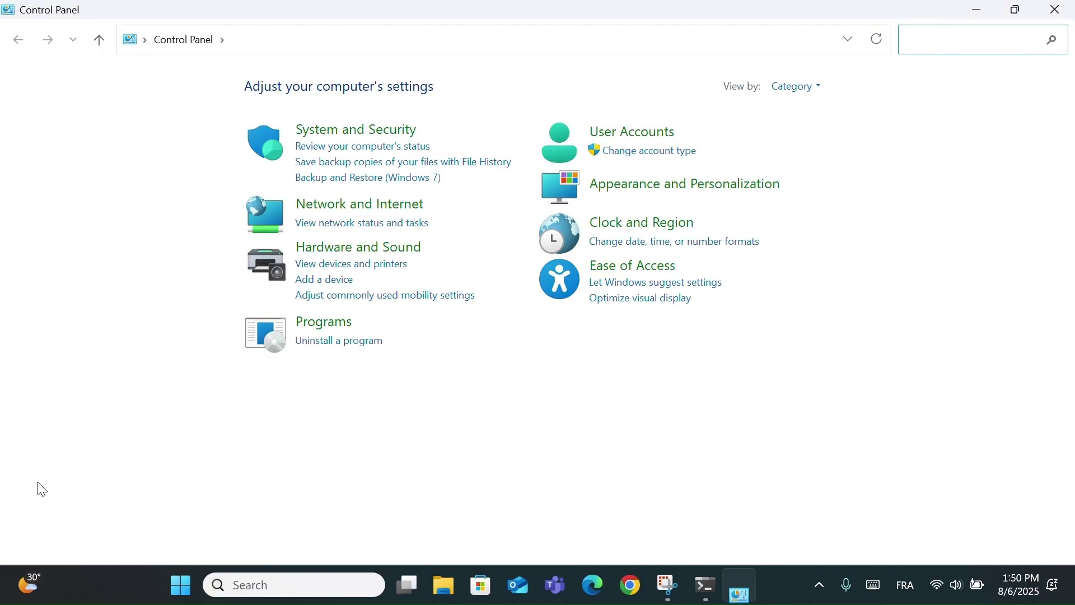
click(327, 252)
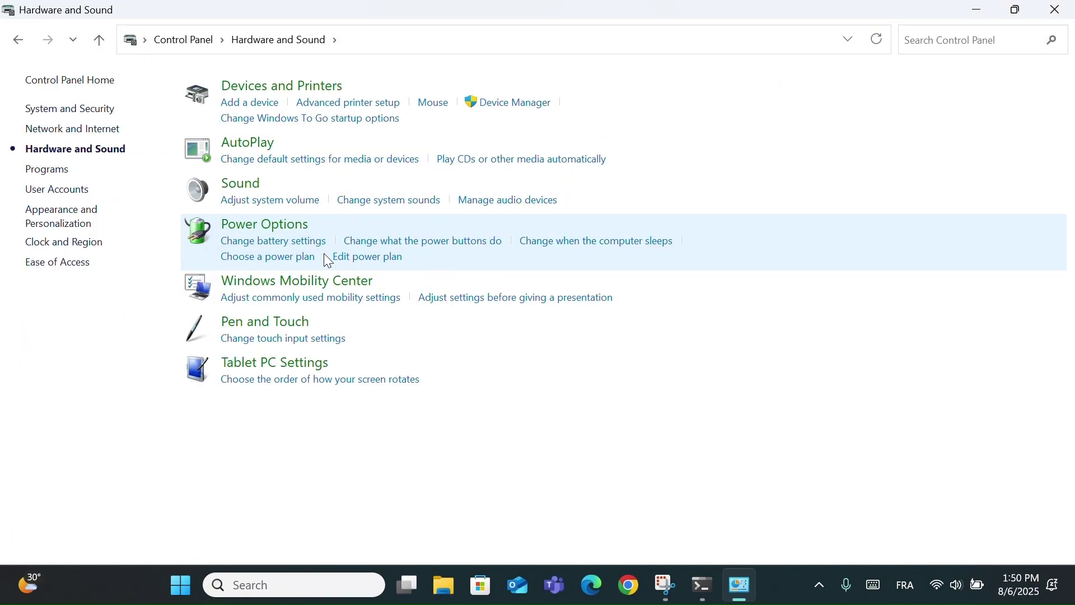
click(263, 234)
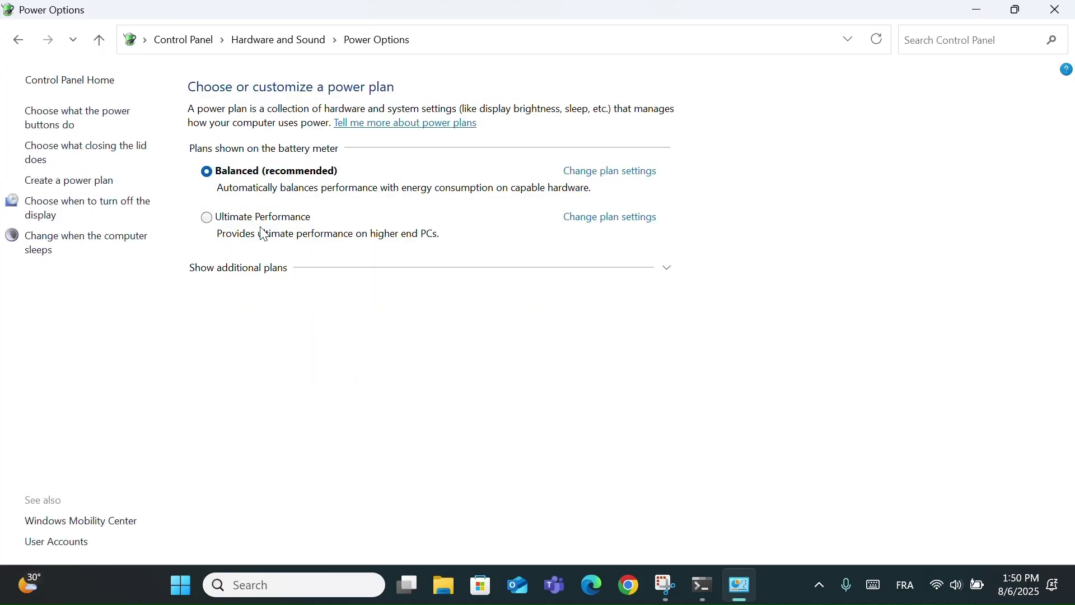
click(255, 271)
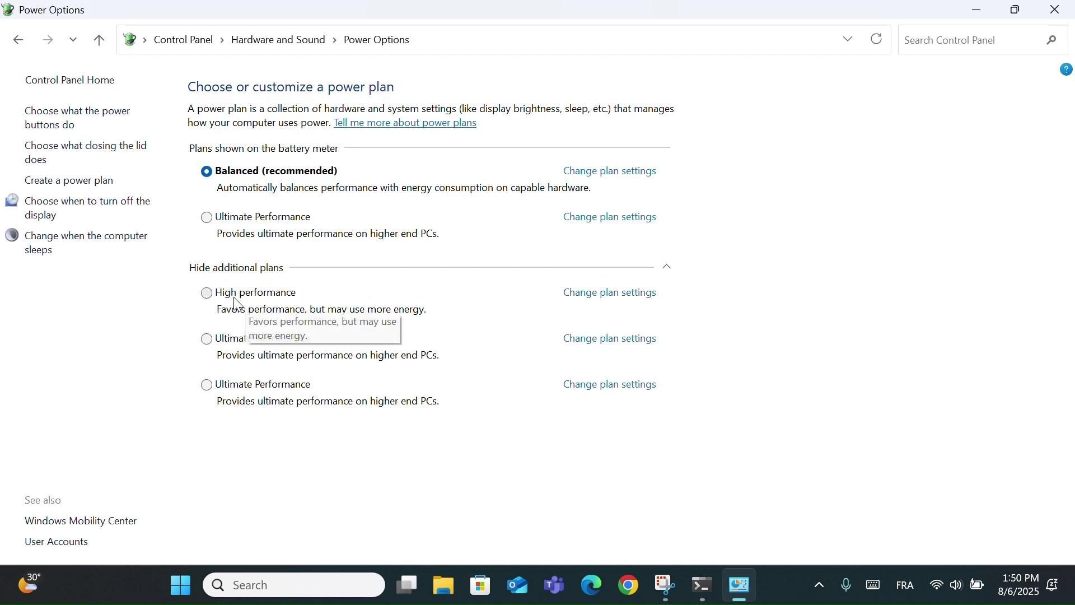
click(213, 297)
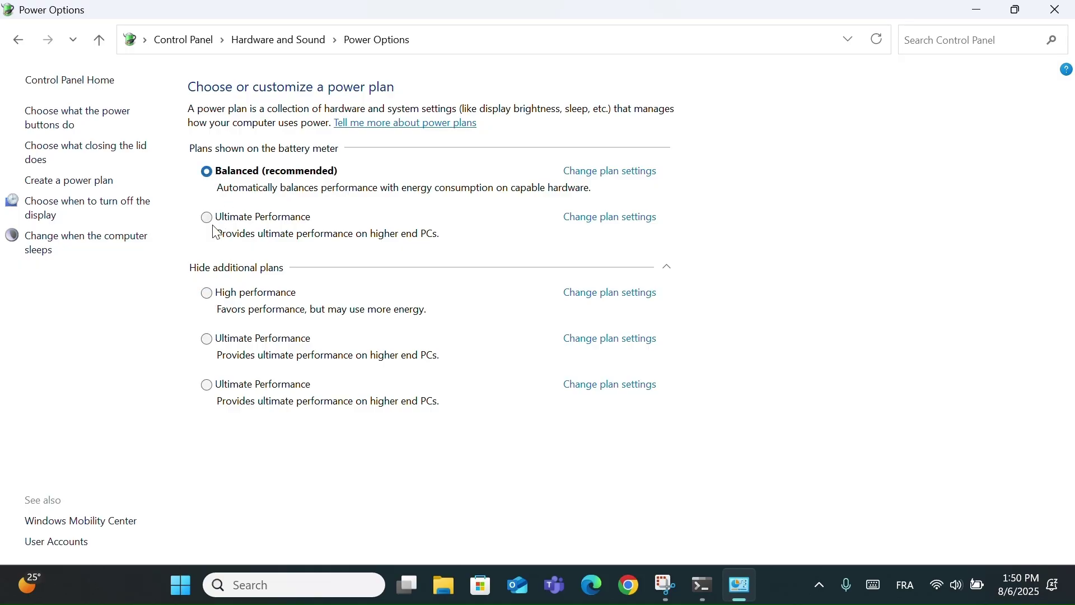
Step: Select High performance as the active plan, cancel out of its settings, and minimize Control Panel
click(206, 293)
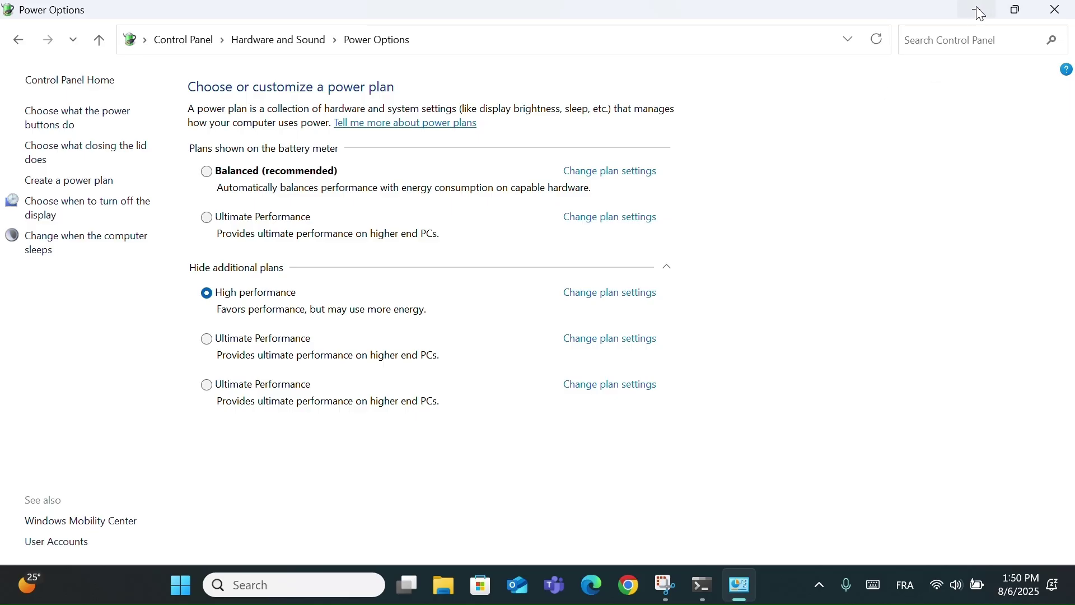
click(633, 297)
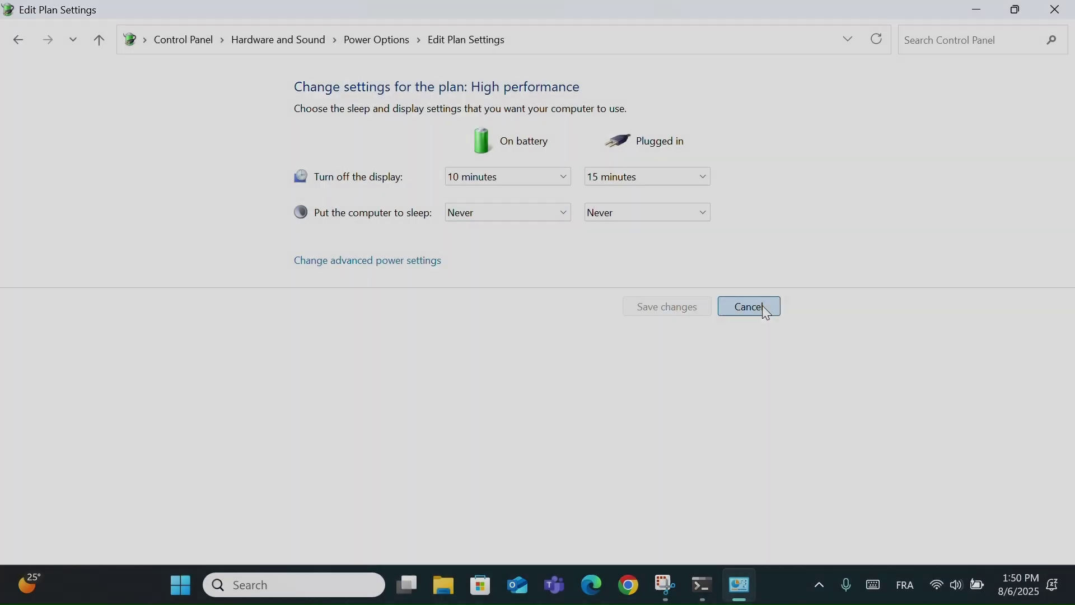
click(761, 307)
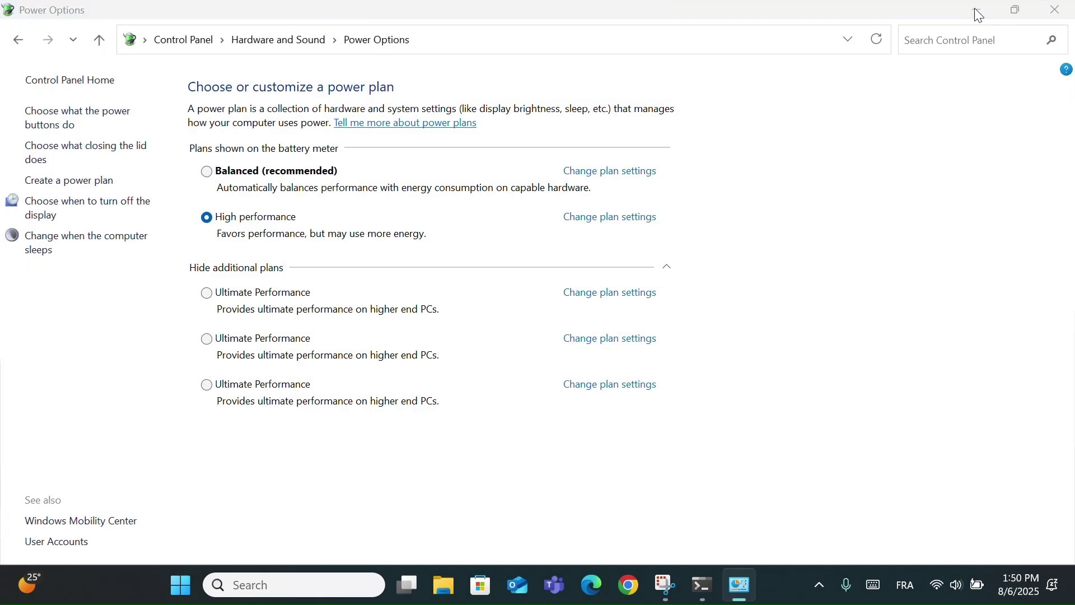
click(977, 9)
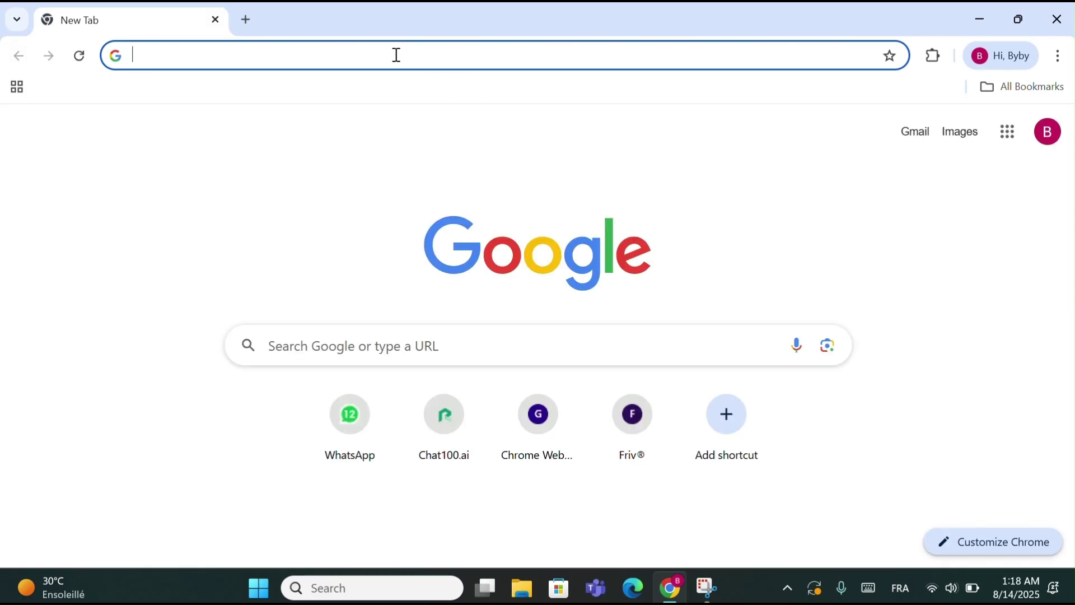
Step: Load the pasted GitHub address for the zhongyang219 TrafficMonitor repository in Chrome
click(389, 53)
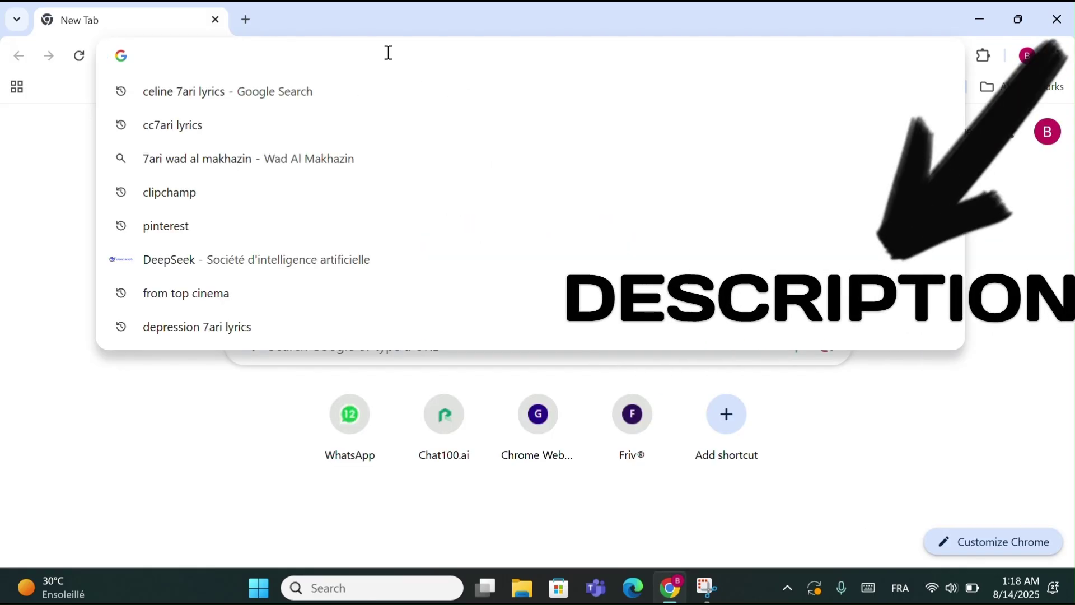
text(https://github.com/zhongyang219/TrafficMonitor)
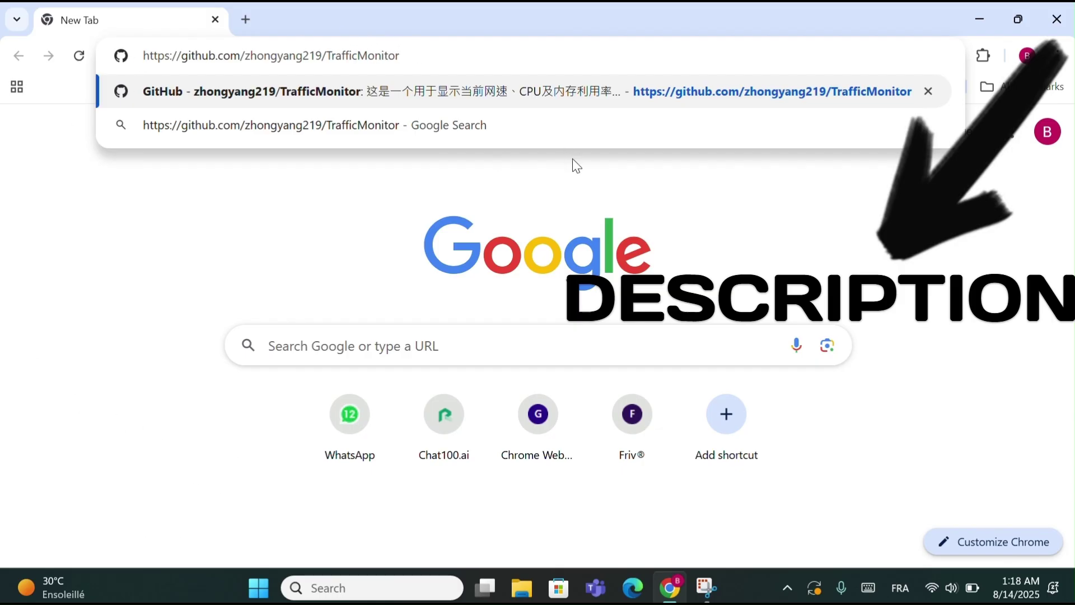
key(Return)
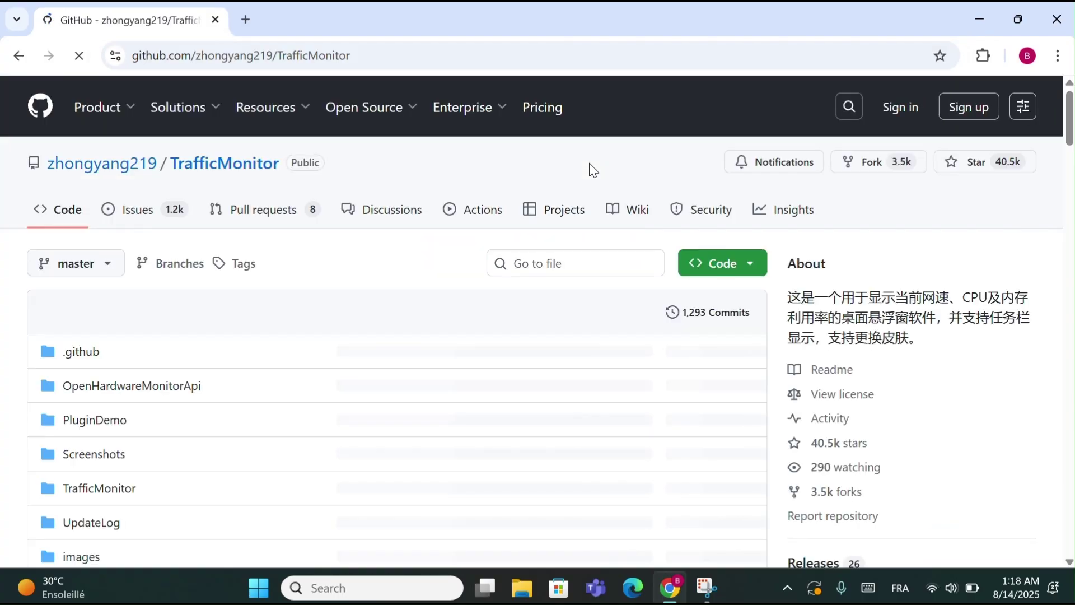
Step: Download TrafficMonitor_V1.85.1_x64.zip from the V1.85.1 release assets and confirm it in Chrome's downloads
scroll(465, 296, down, 6)
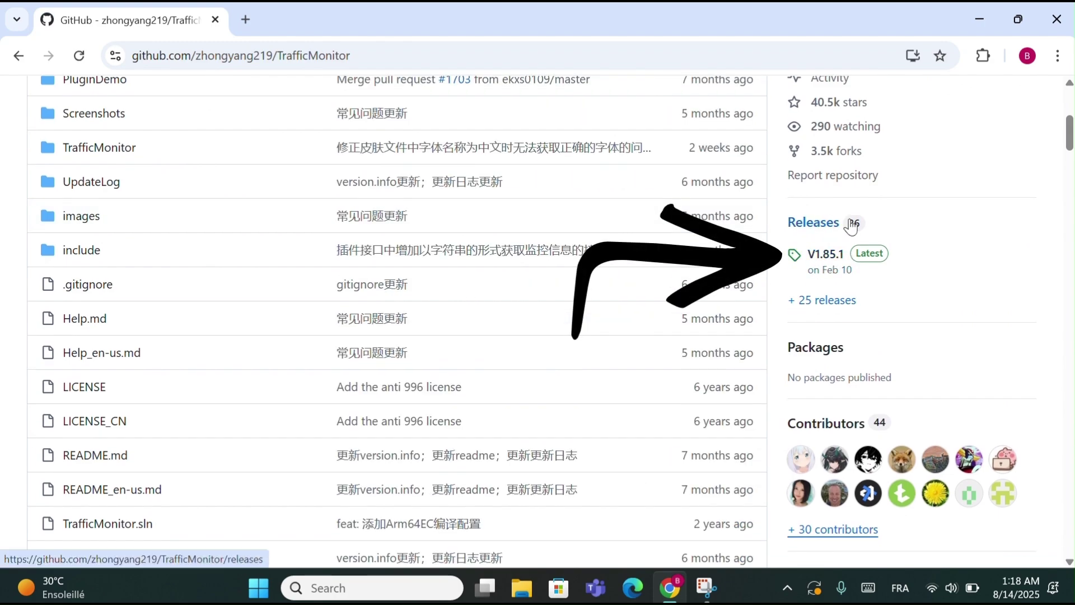
click(822, 256)
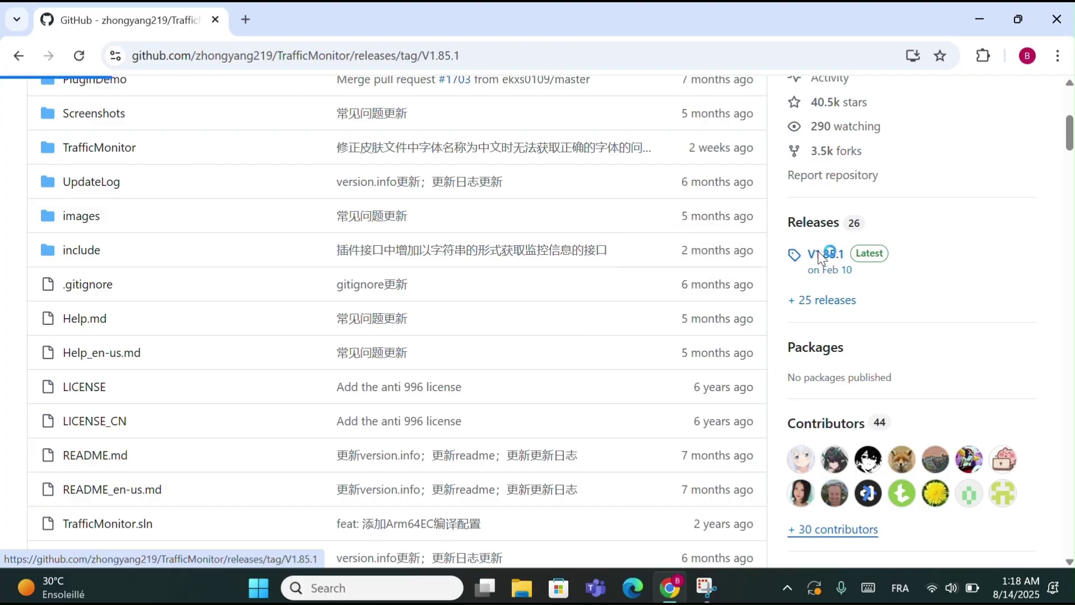
scroll(523, 394, down, 10)
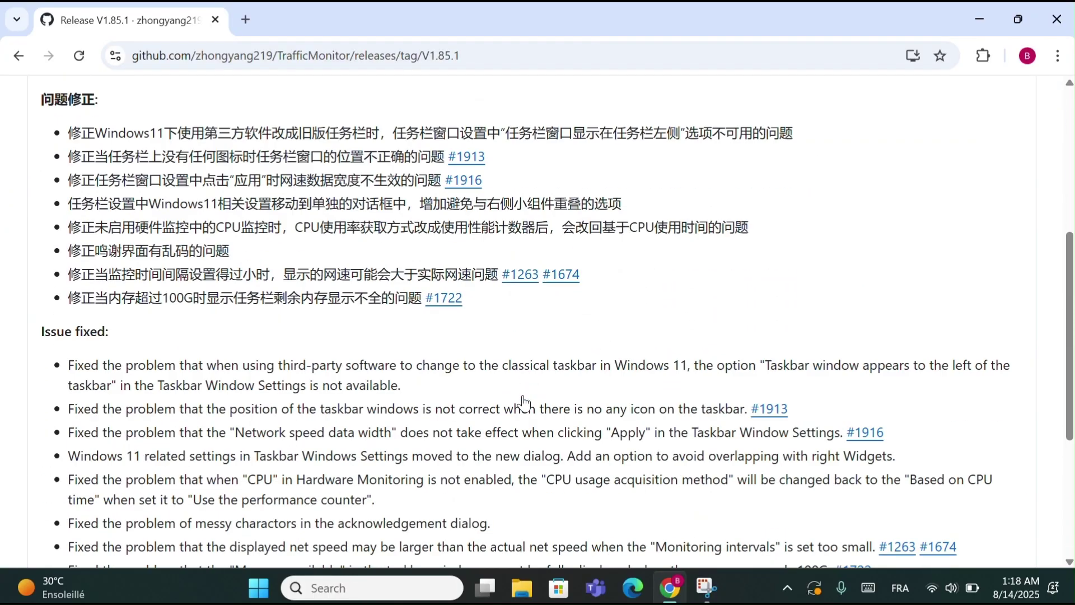
scroll(524, 395, down, 3)
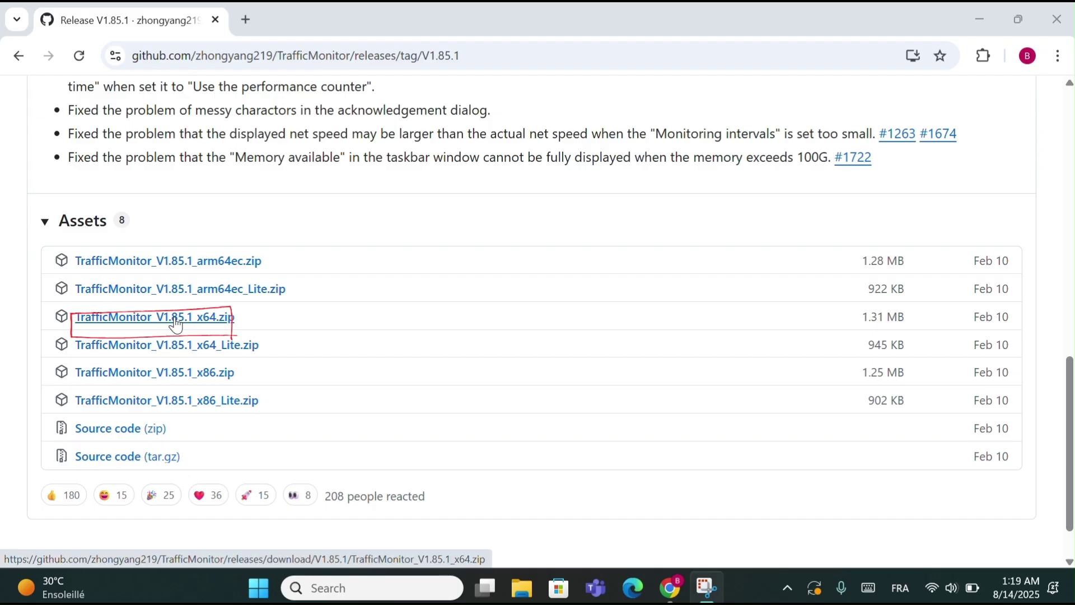
click(177, 325)
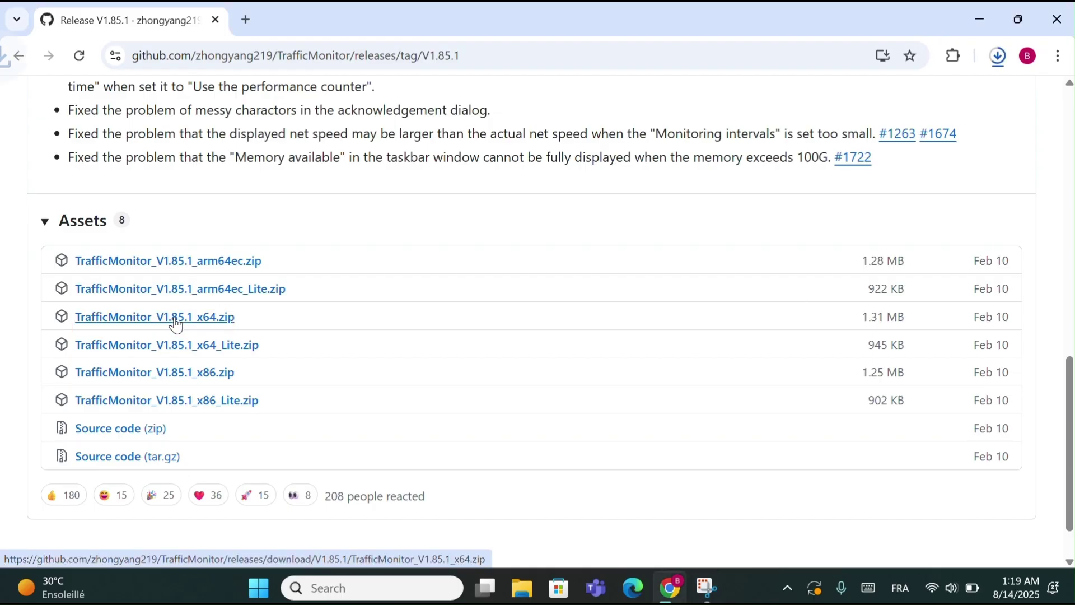
click(999, 56)
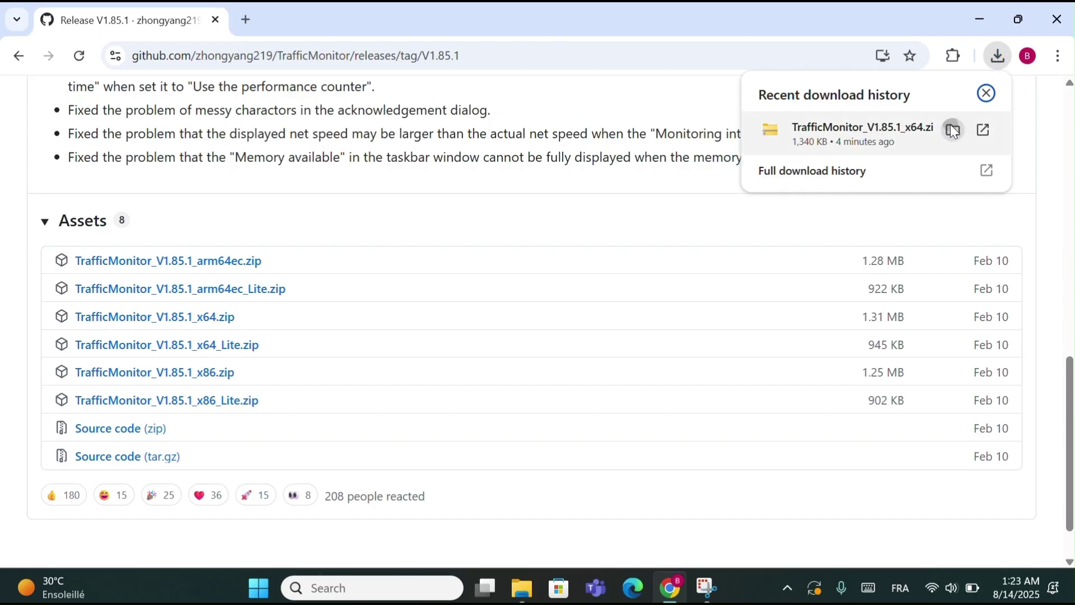
Step: Extract TrafficMonitor_V1.85.1_x64.zip with Extract All into a same-named folder in Downloads
click(954, 131)
click(978, 16)
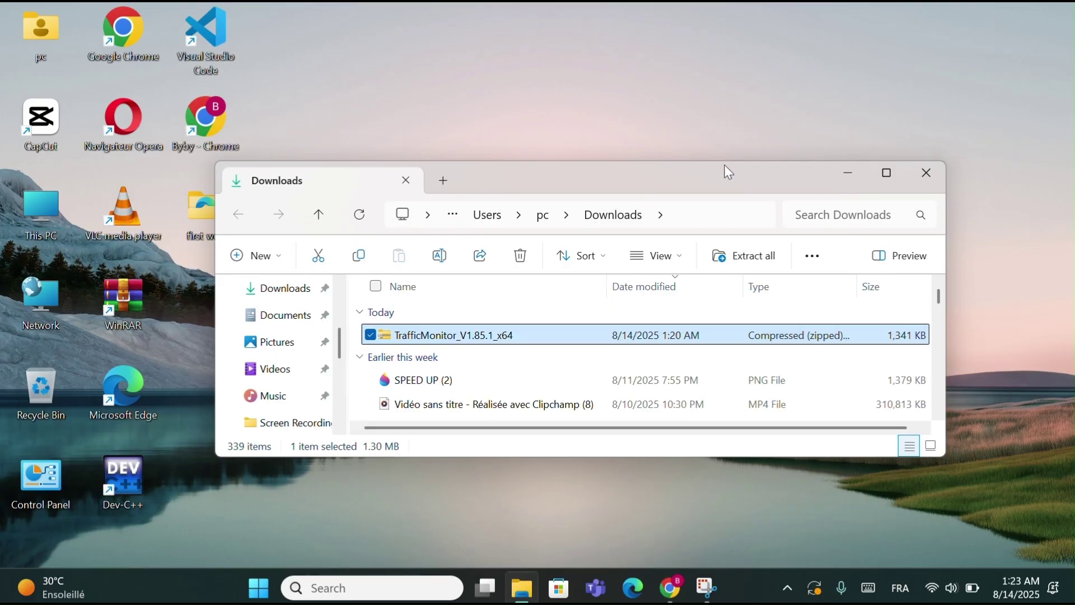
right_click(555, 334)
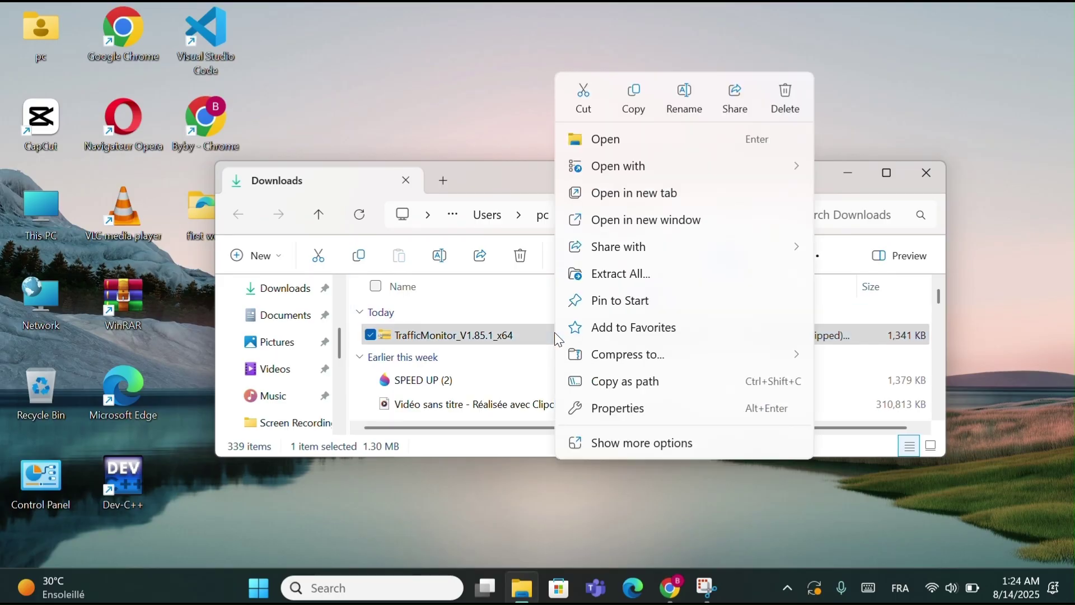
click(622, 275)
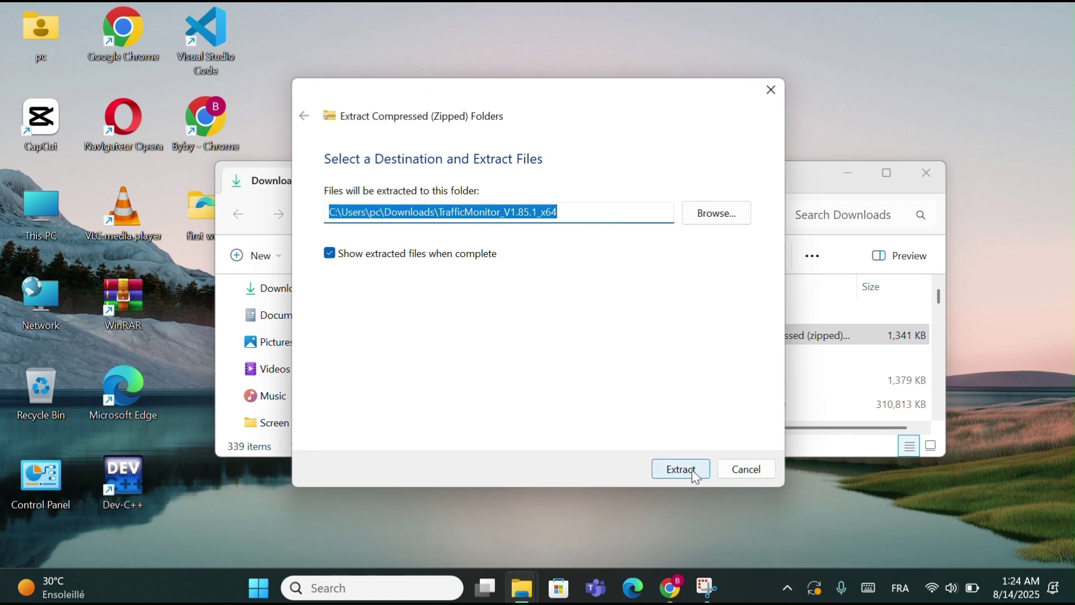
click(695, 473)
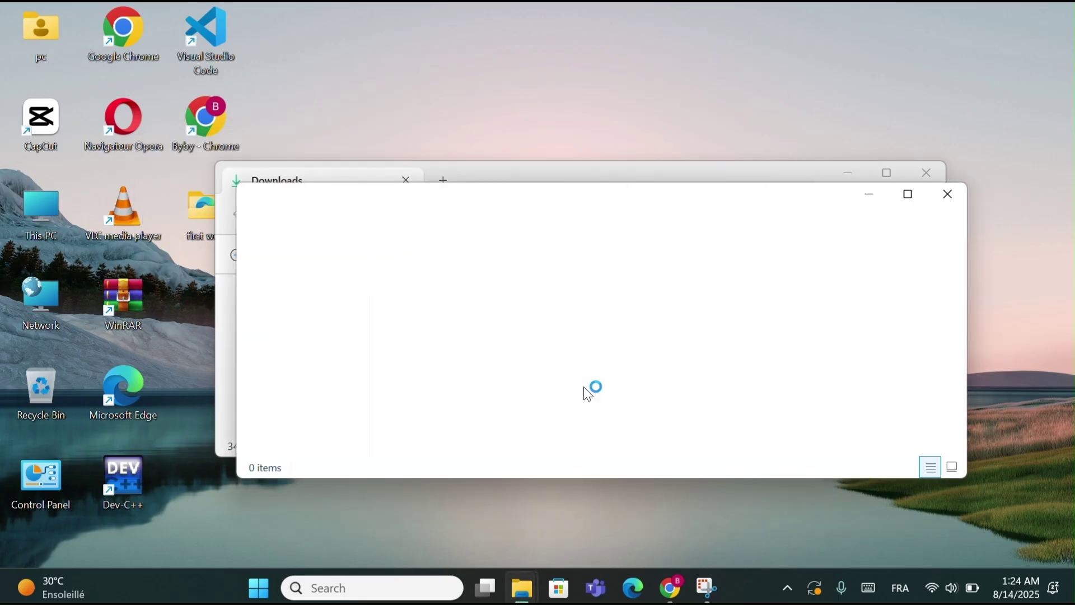
Step: Open the inner TrafficMonitor folder and run TrafficMonitor.exe as administrator
double_click(563, 365)
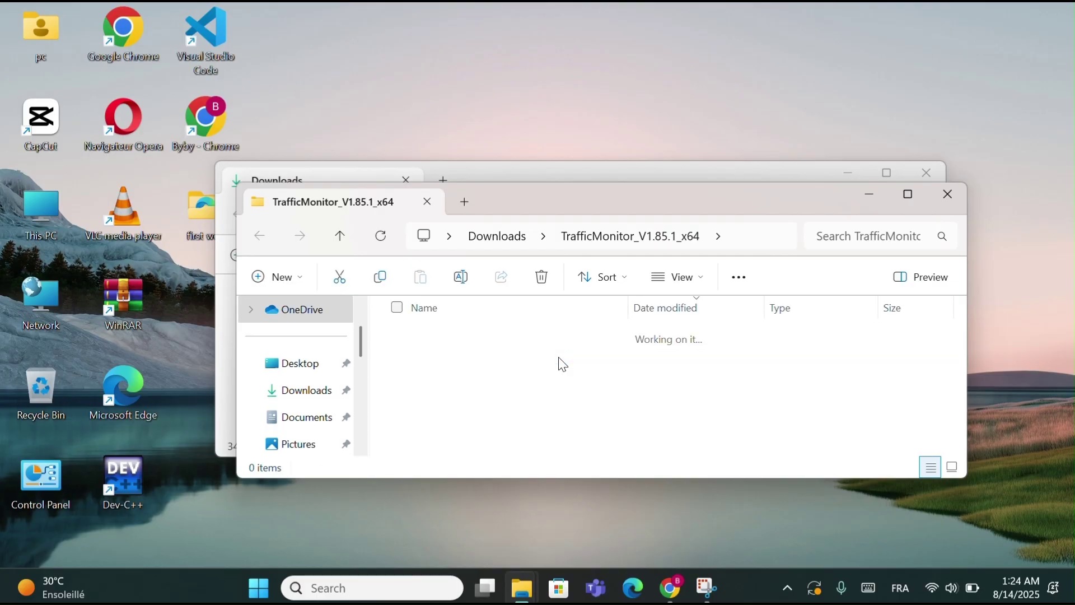
scroll(562, 365, down, 3)
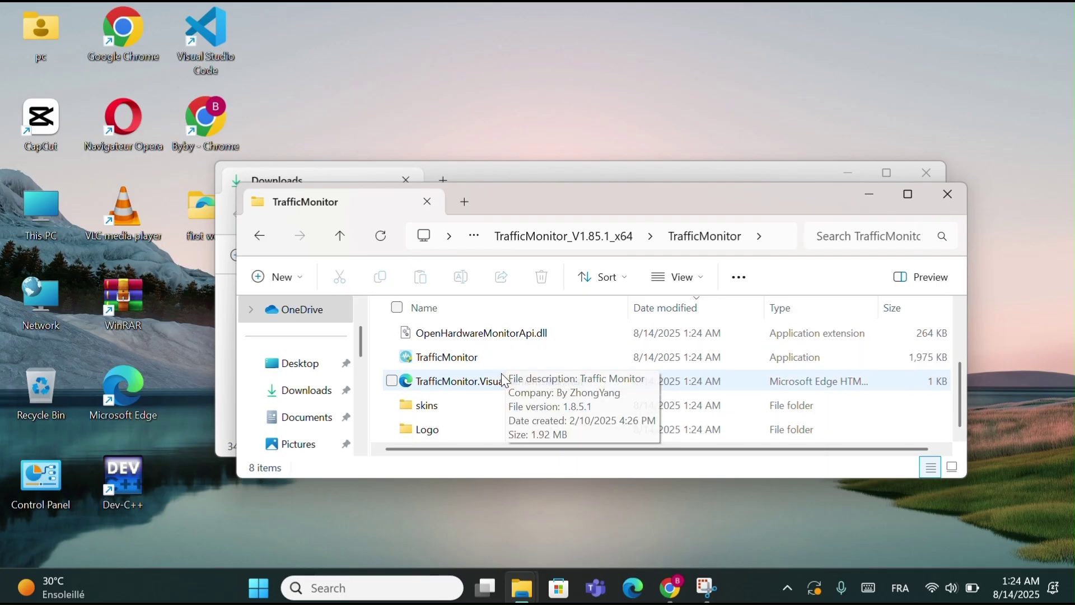
scroll(497, 372, up, 4)
scroll(493, 373, down, 2)
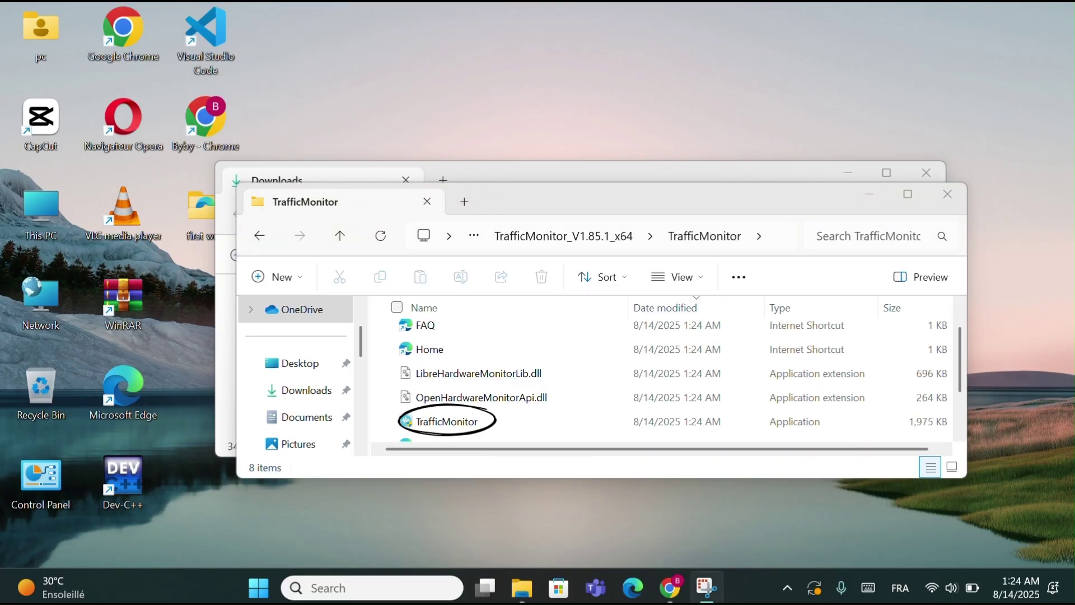
click(443, 417)
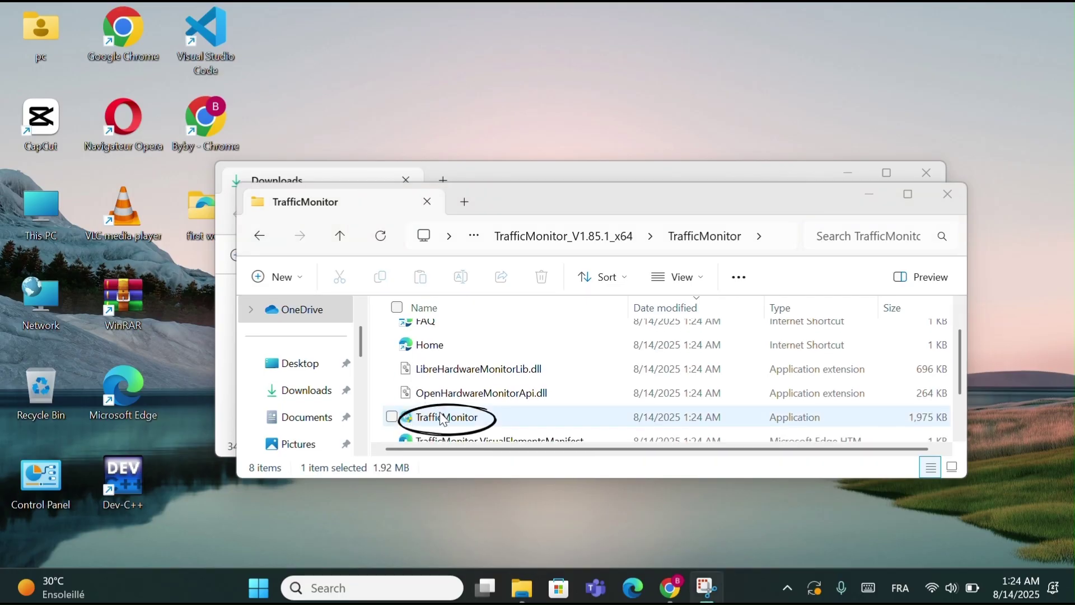
right_click(443, 418)
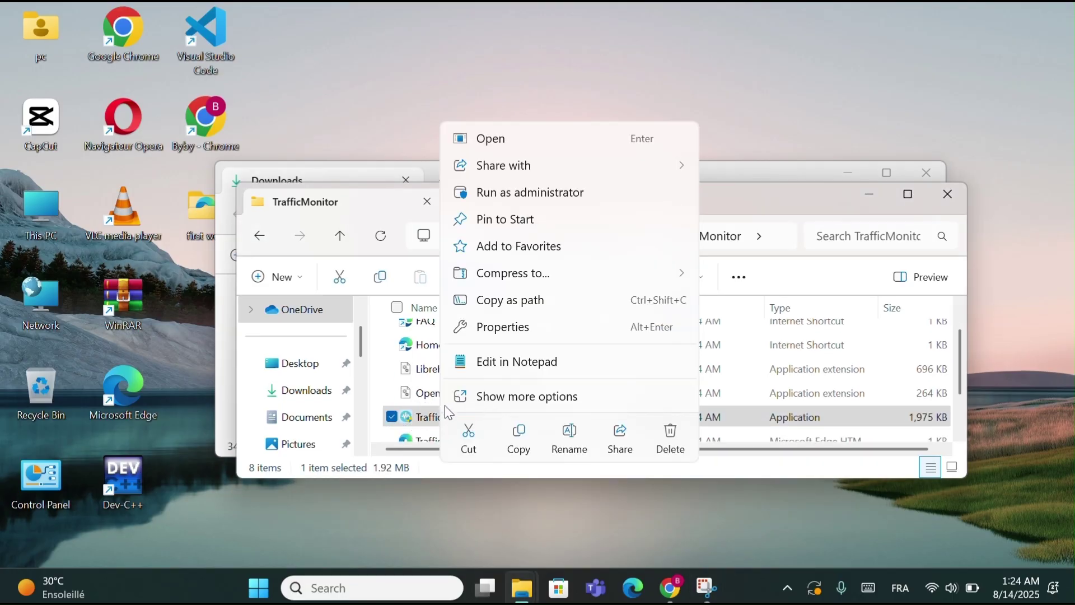
click(533, 194)
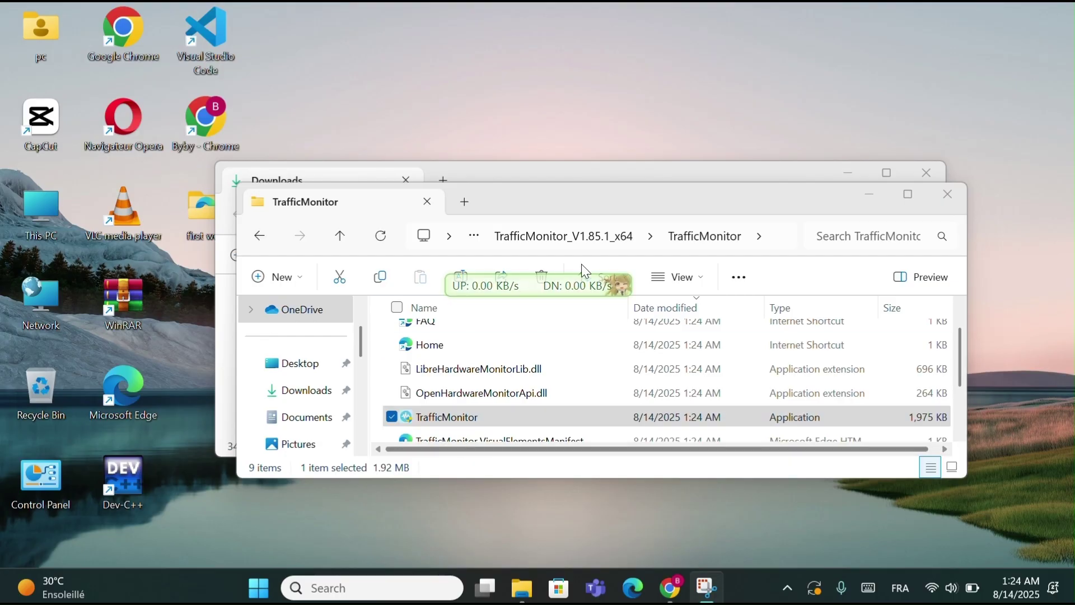
Step: Minimize both Explorer windows and drag the speed widget to the centre of the desktop
click(881, 197)
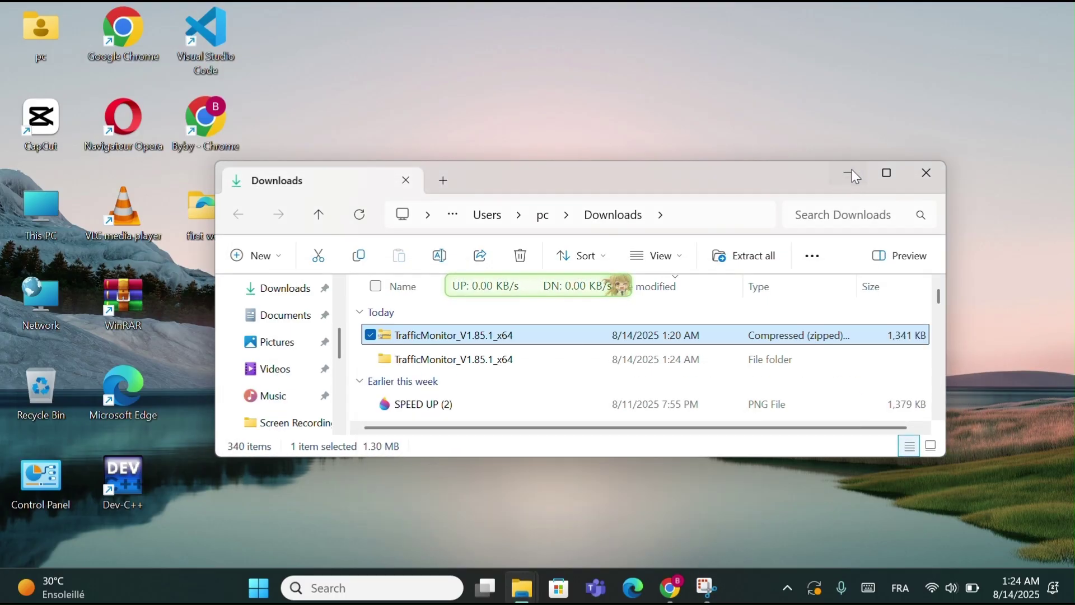
click(849, 173)
mouse_move(547, 291)
mouse_down()
mouse_move(629, 257)
mouse_move(586, 235)
mouse_move(553, 251)
mouse_move(554, 281)
mouse_up()
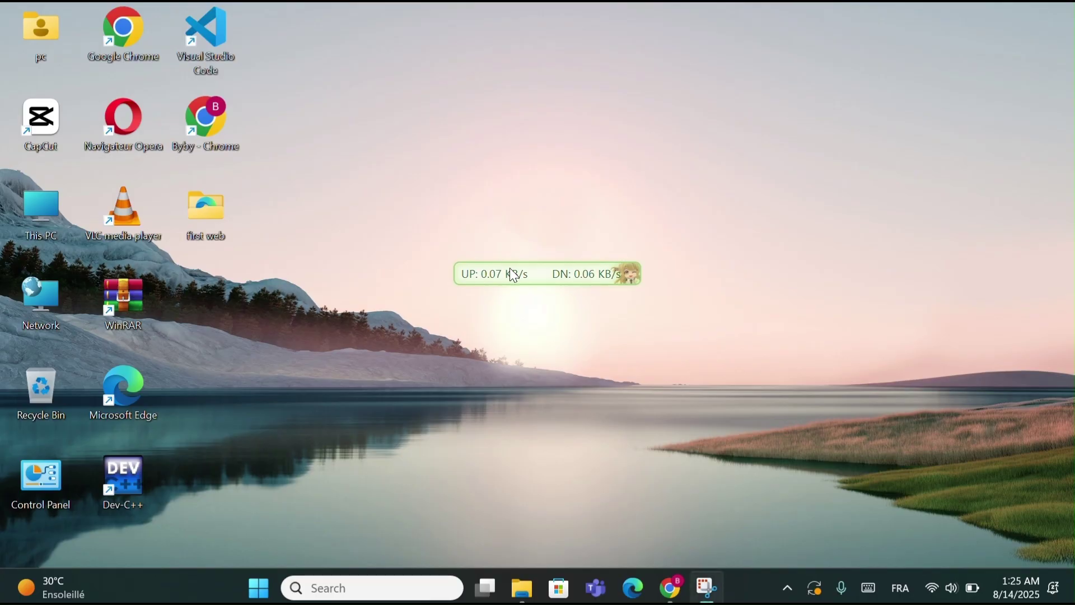
mouse_move(502, 271)
mouse_down()
mouse_move(773, 570)
mouse_move(776, 597)
mouse_move(729, 500)
mouse_move(511, 340)
mouse_move(490, 272)
mouse_up()
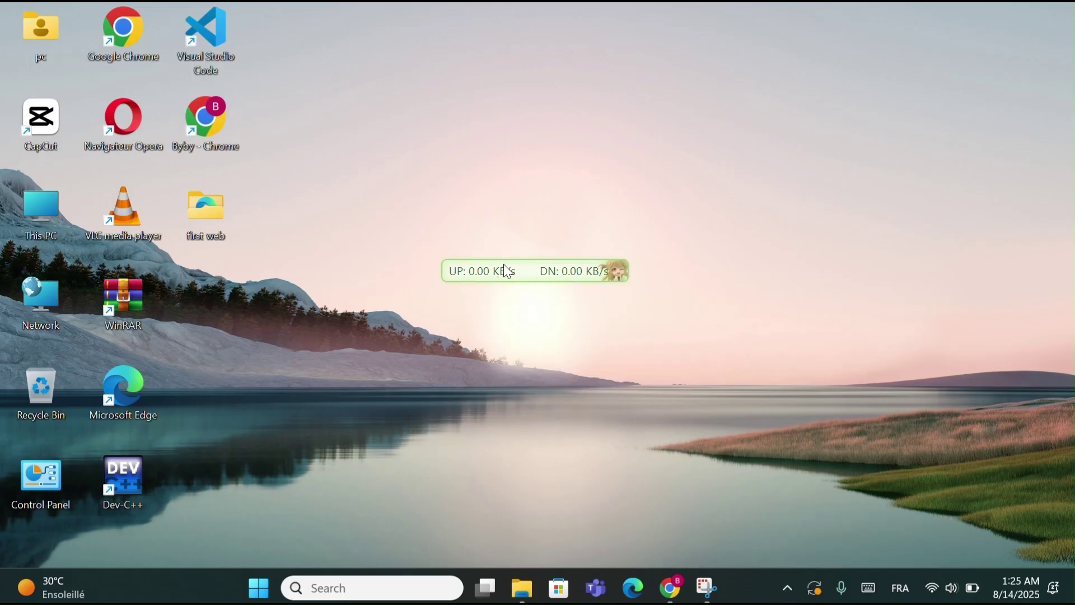
Step: Turn on Show Taskbar Window from the widget's menu, then dismiss the taskbar readout's menu unchanged
right_click(506, 272)
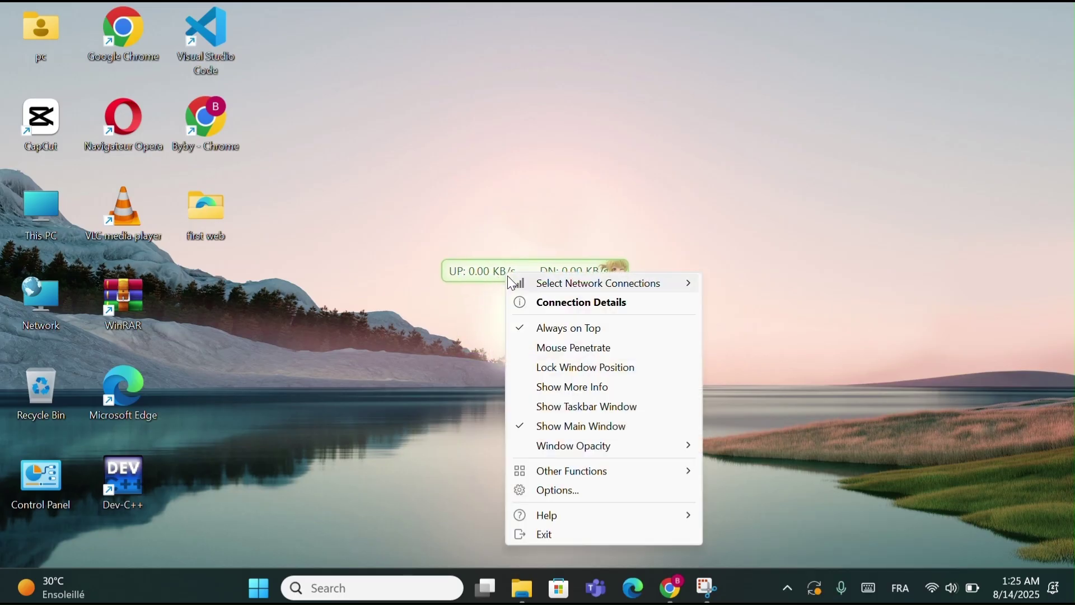
click(574, 411)
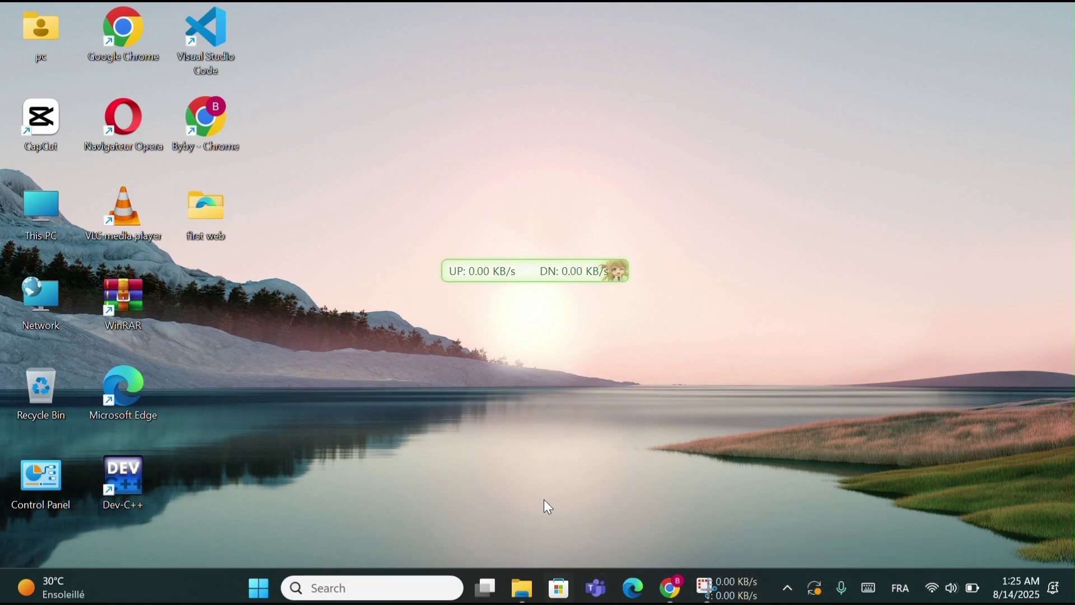
right_click(753, 598)
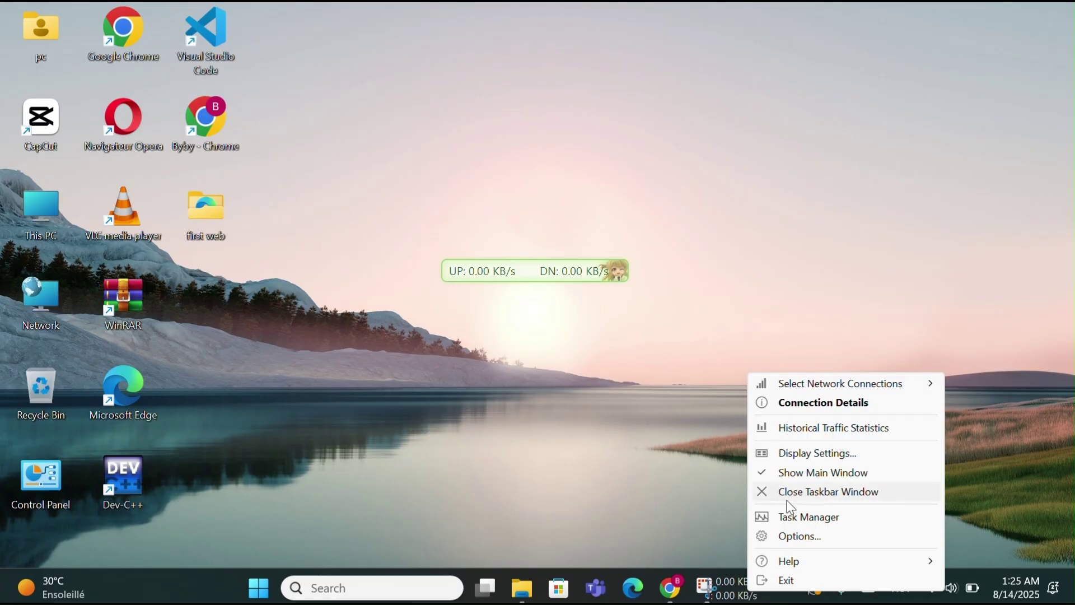
click(570, 399)
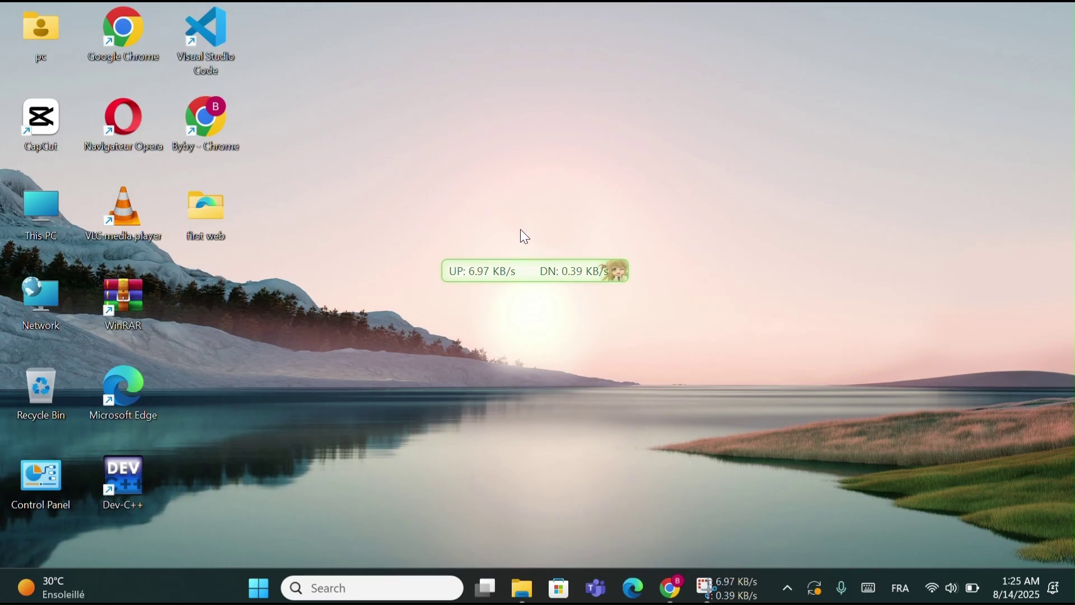
Step: Uncheck Show Main Window in the widget's right-click menu to hide the floating speed widget
right_click(532, 268)
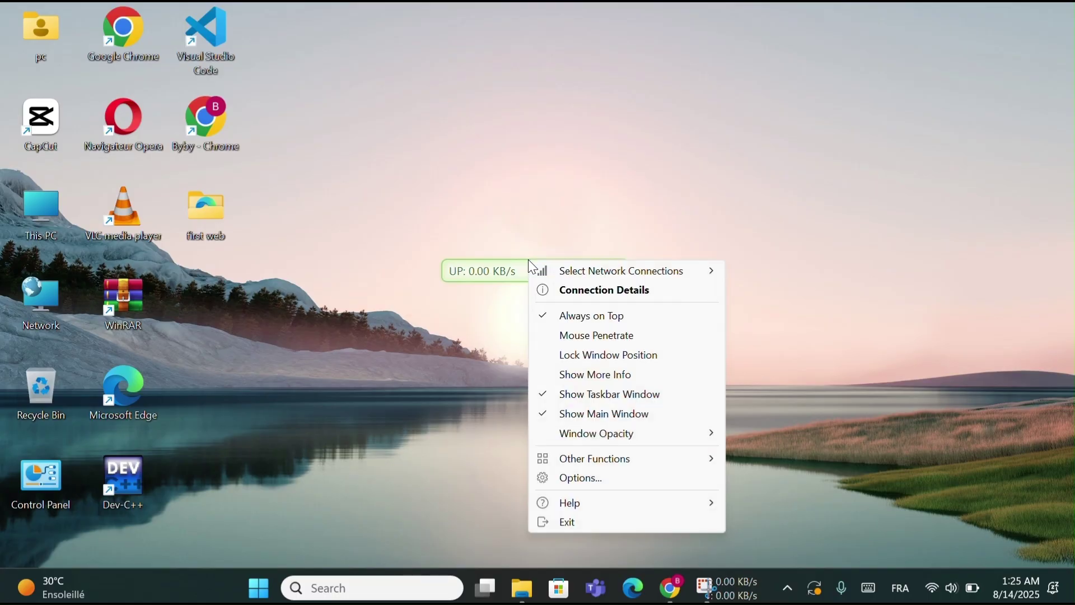
click(518, 196)
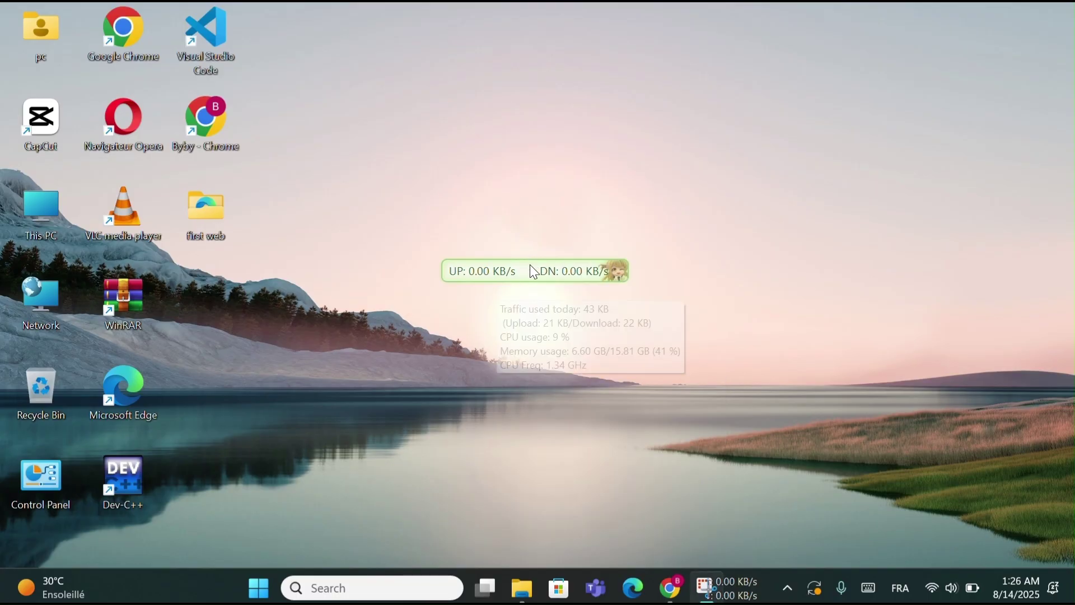
right_click(516, 272)
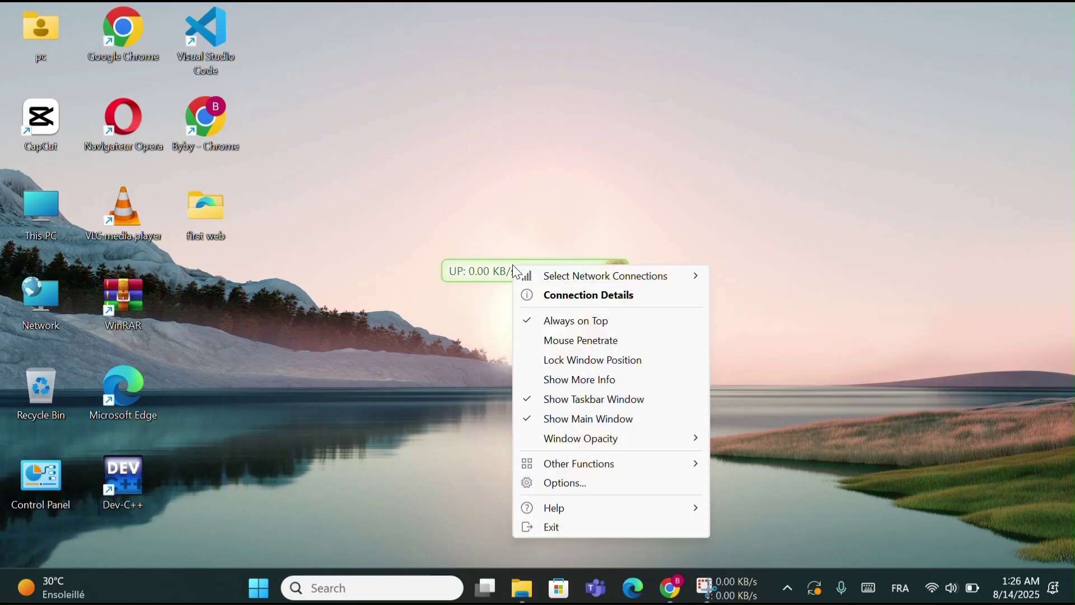
click(596, 420)
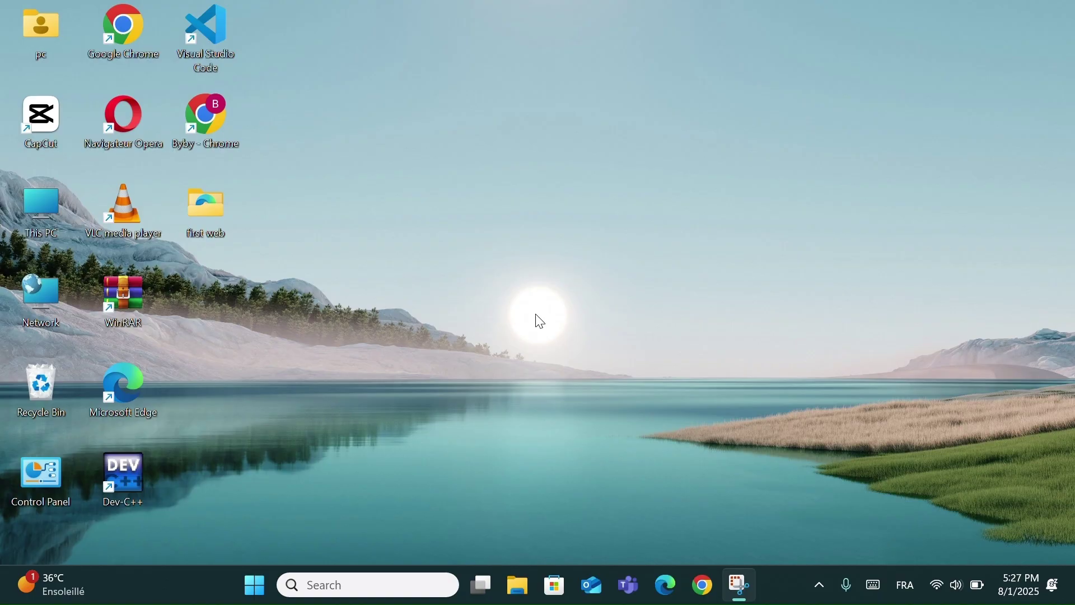
Step: Search for 'turn w' and open Turn Windows features on or off from the results
click(346, 575)
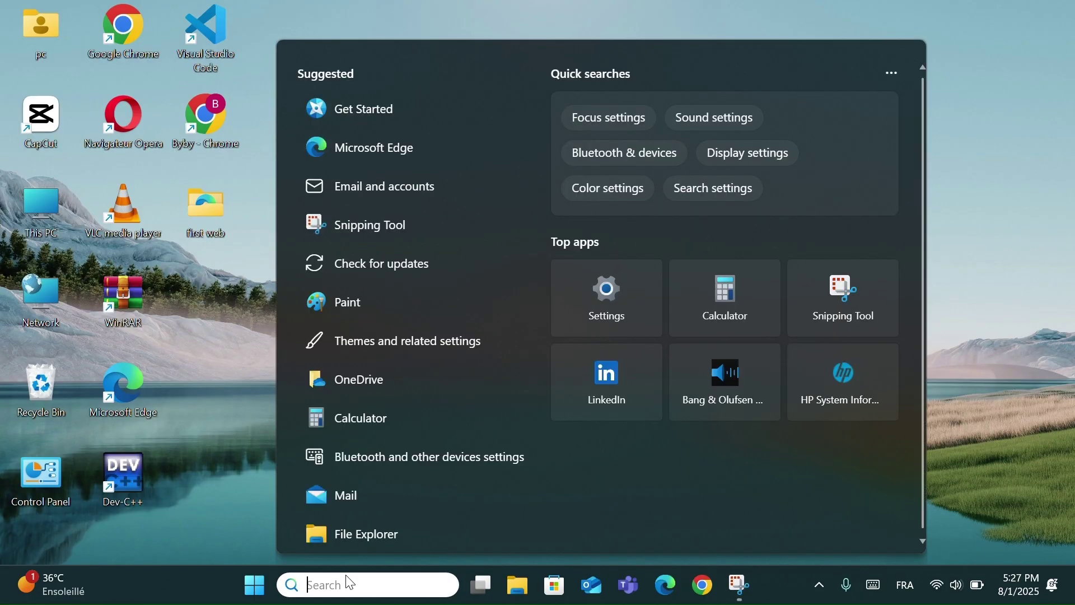
text(turn w)
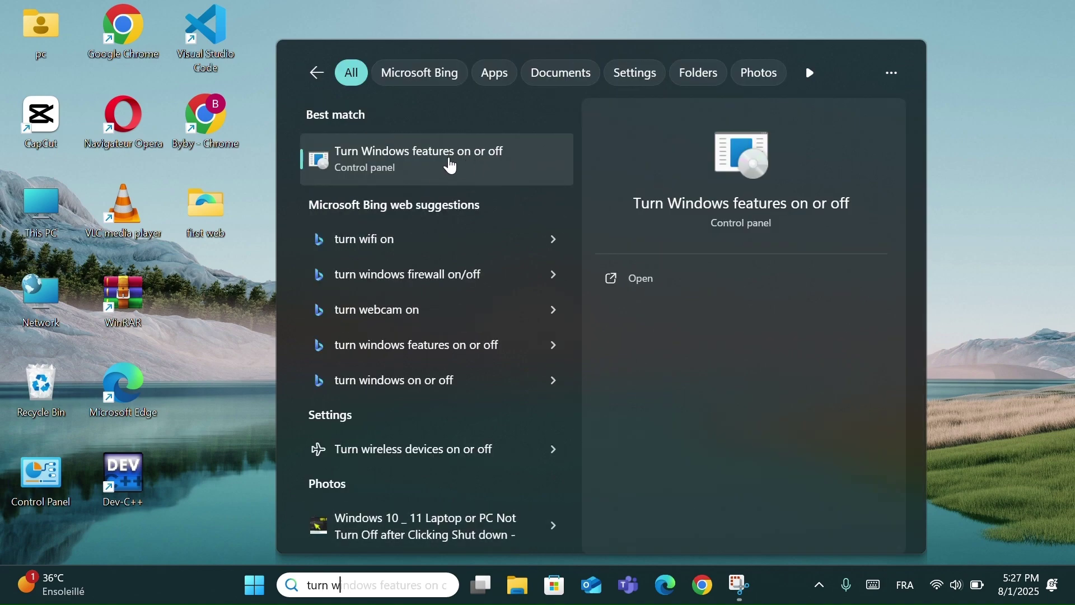
click(452, 164)
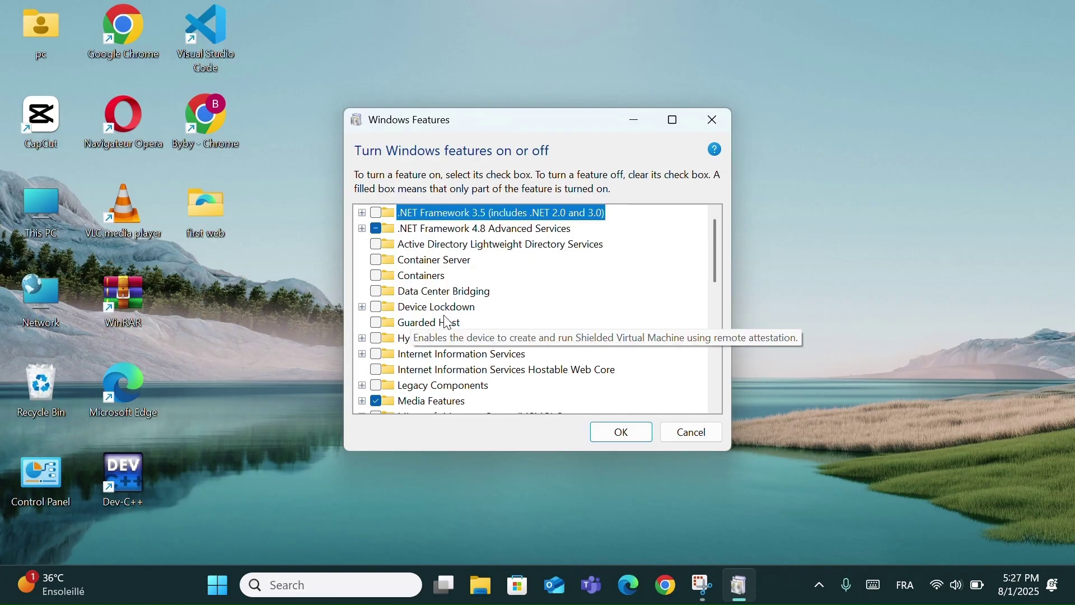
Step: Browse the Hyper-V, Virtual Machine Platform and Windows Sandbox entries, then close Windows Features
click(379, 335)
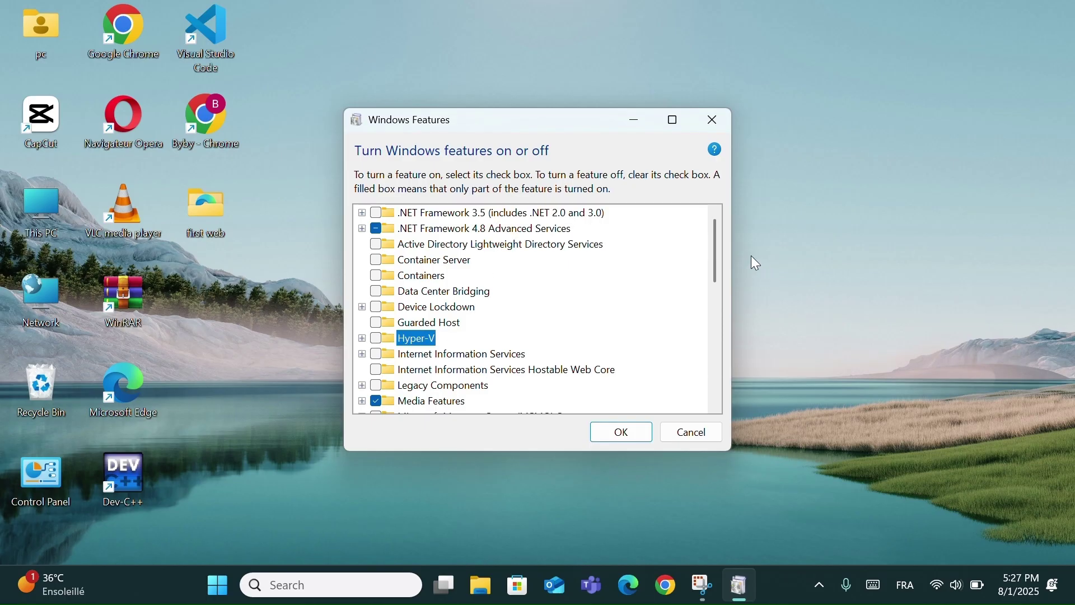
drag(717, 263, 711, 331)
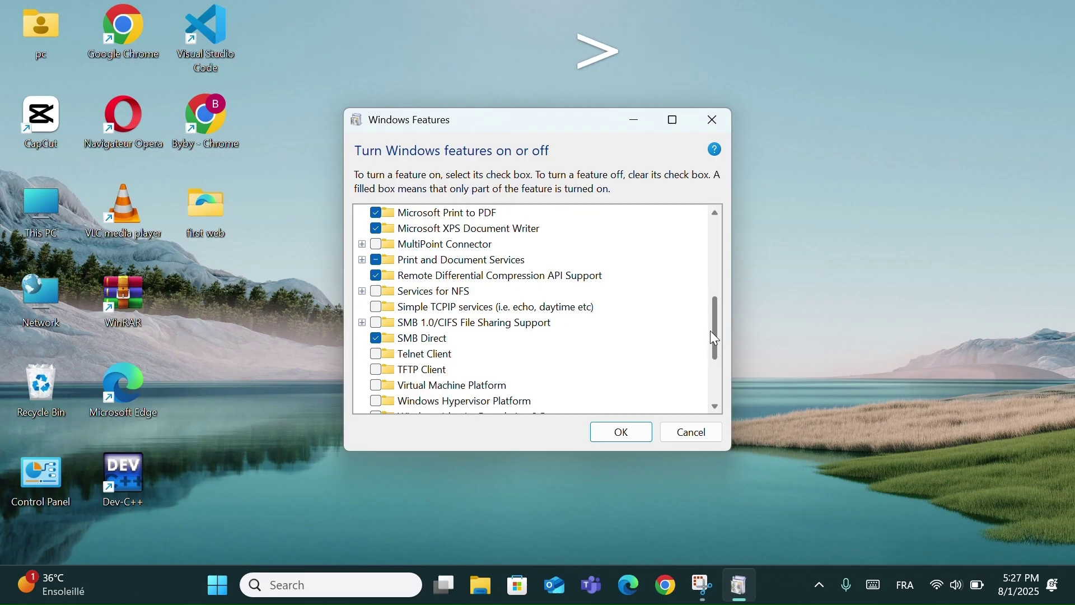
click(385, 387)
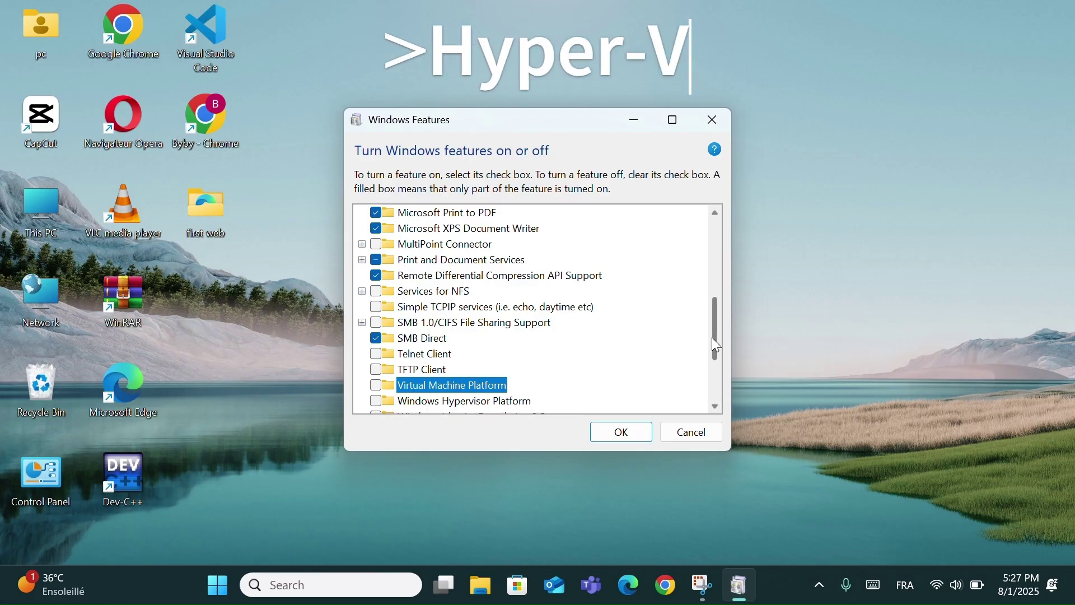
drag(712, 338, 714, 364)
click(386, 386)
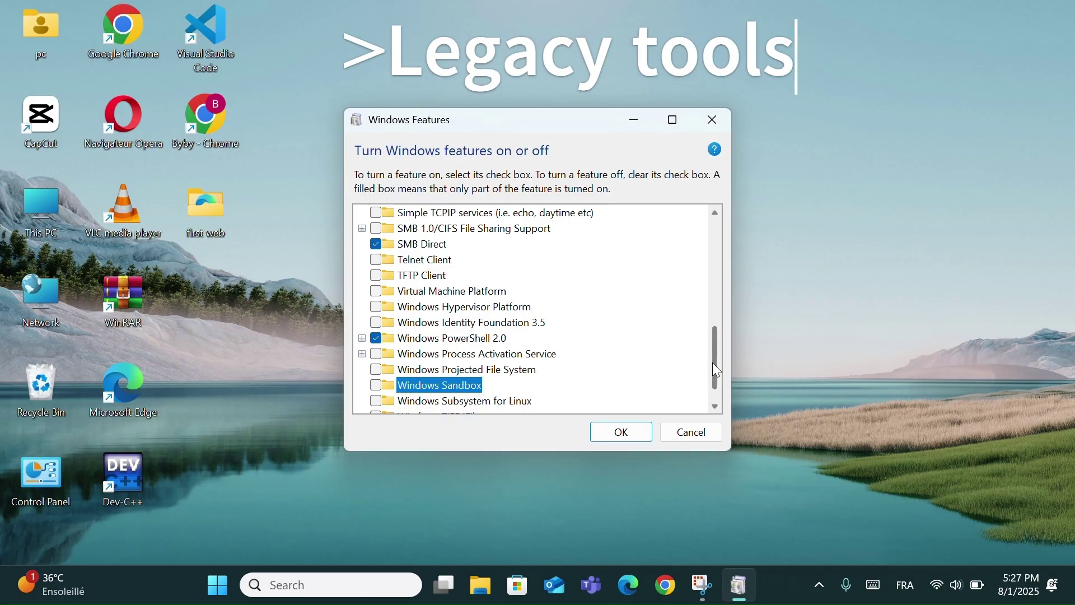
drag(712, 362, 718, 381)
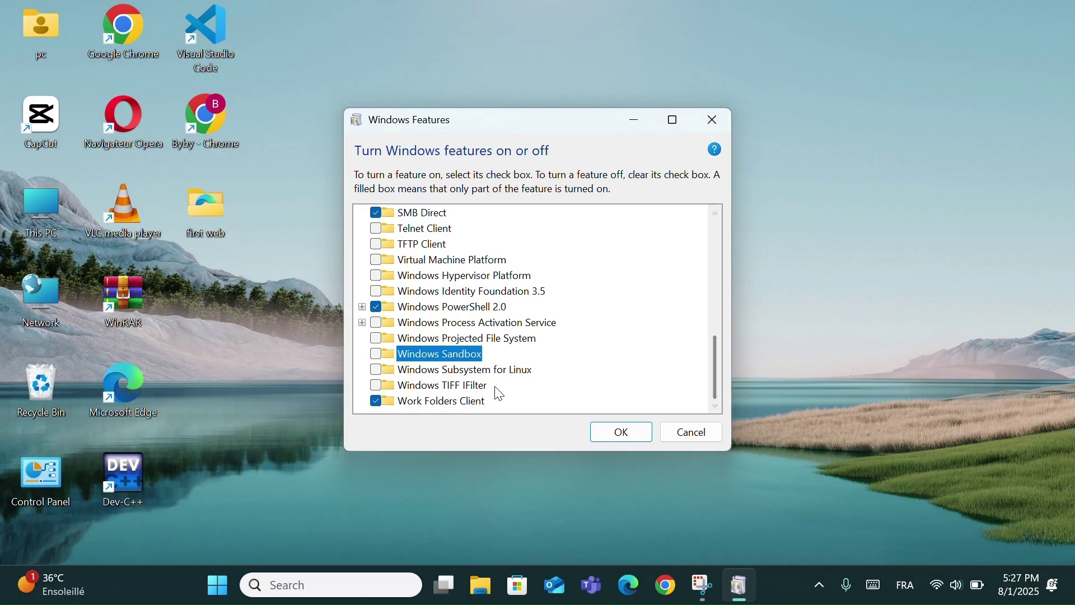
drag(711, 361, 711, 242)
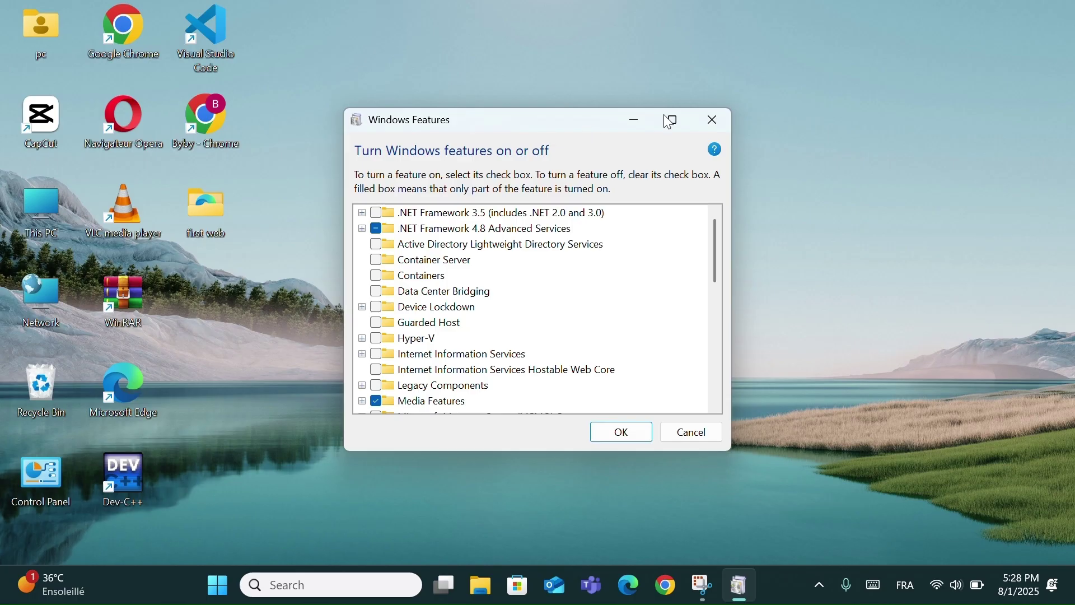
click(704, 118)
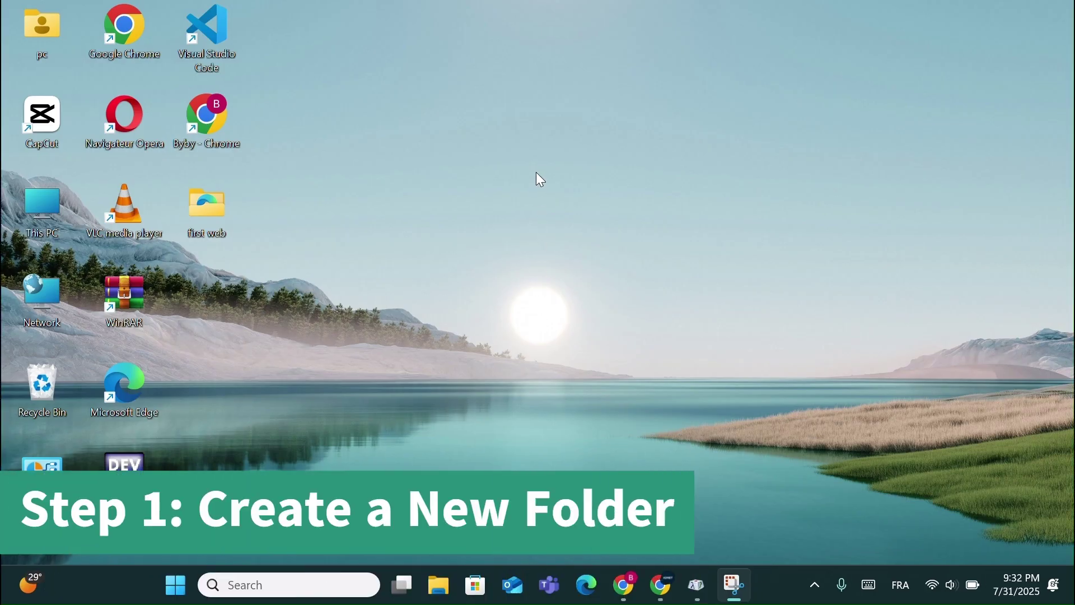
Step: Add a desktop folder through the New > Folder menu, keeping the name 'New folder'
right_click(536, 174)
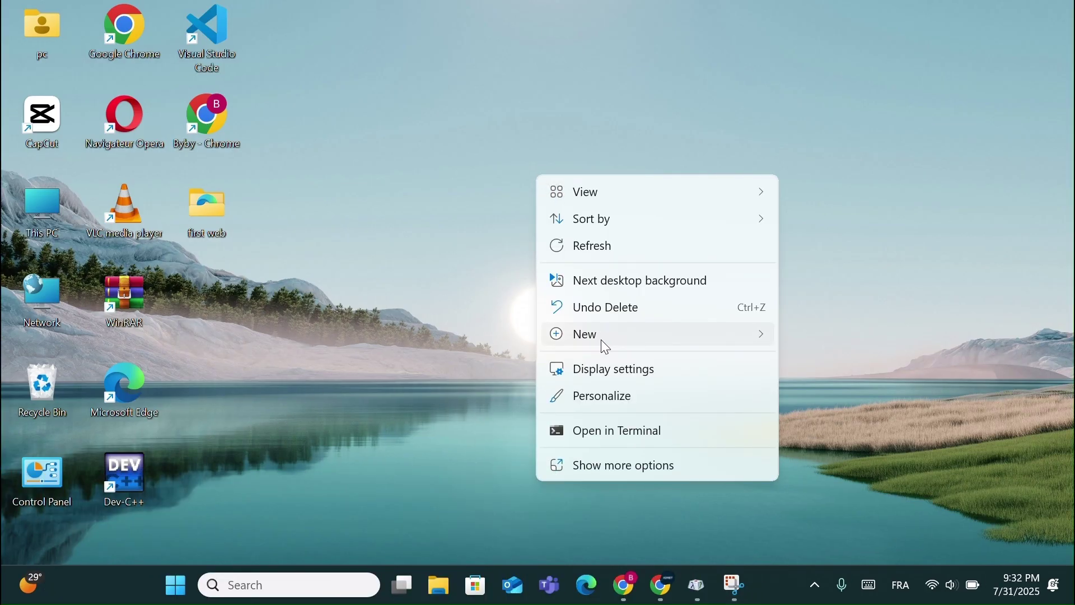
mouse_move(602, 340)
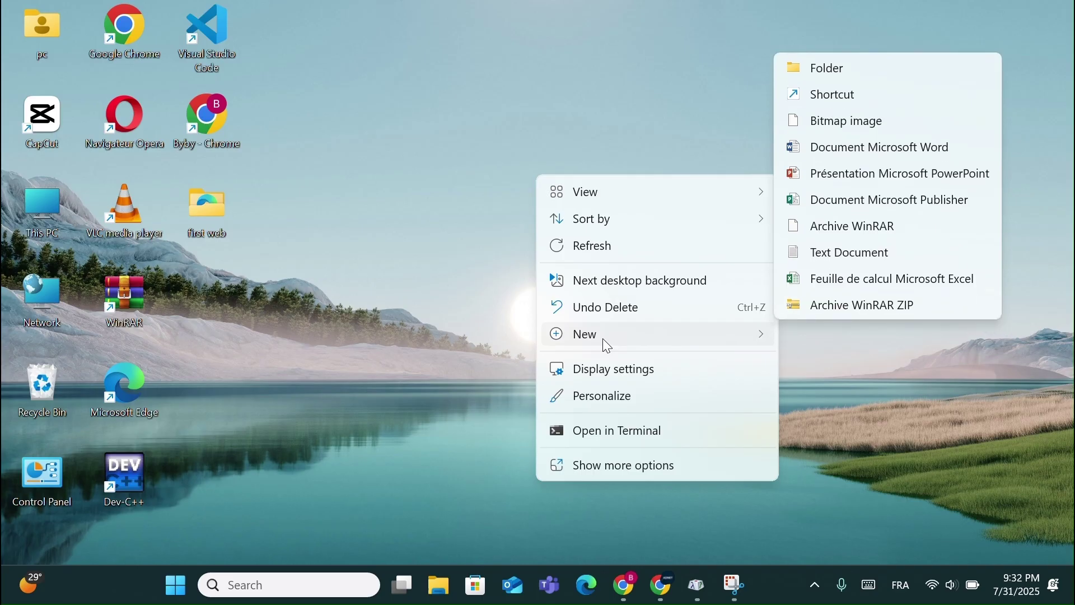
click(843, 72)
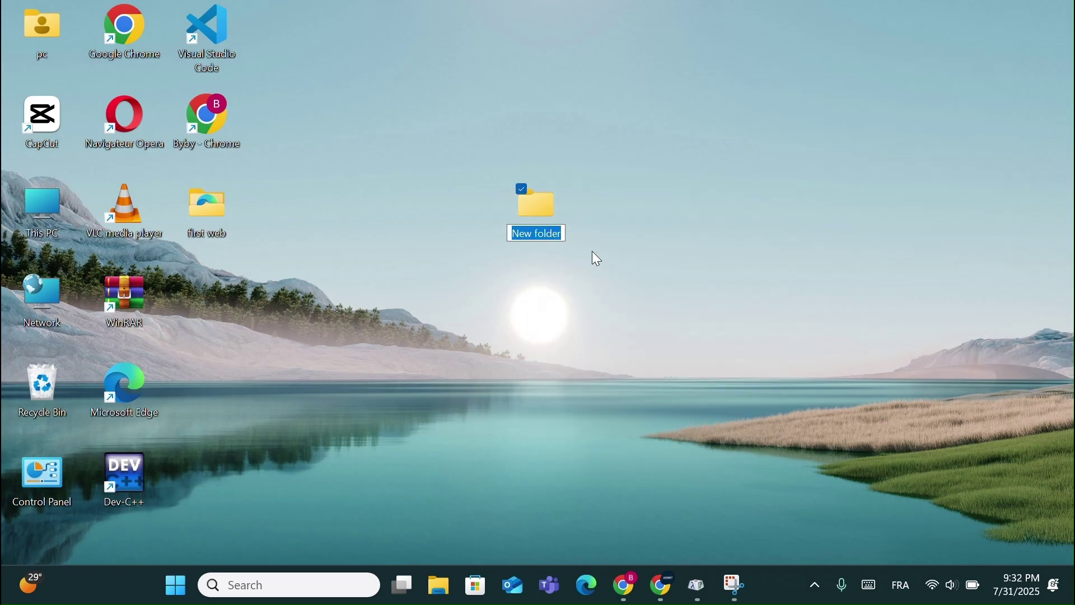
click(548, 301)
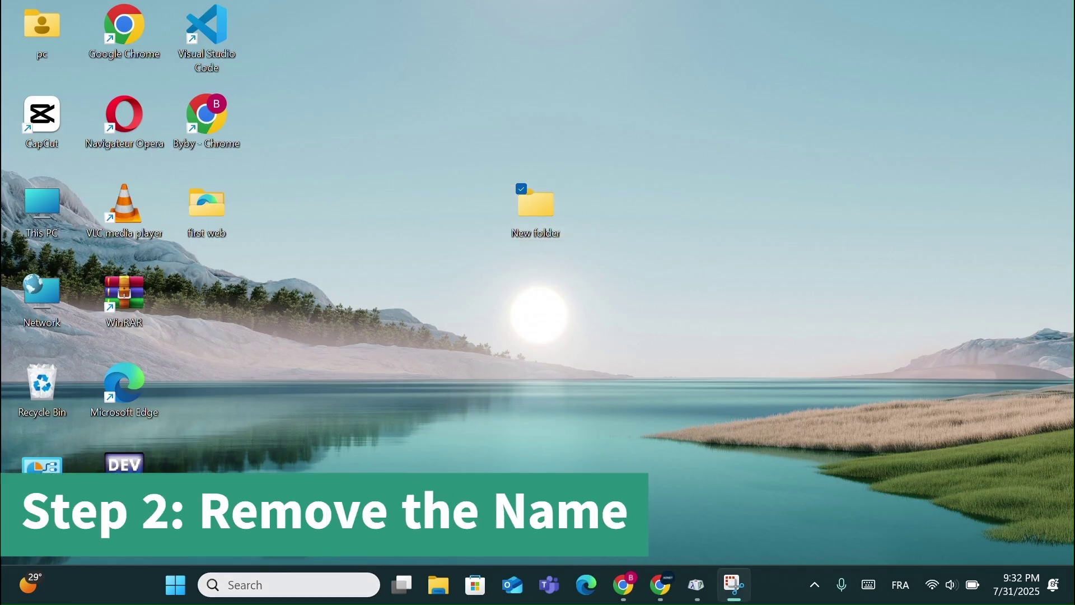
Step: Search for 'character' and launch Character Map
click(280, 585)
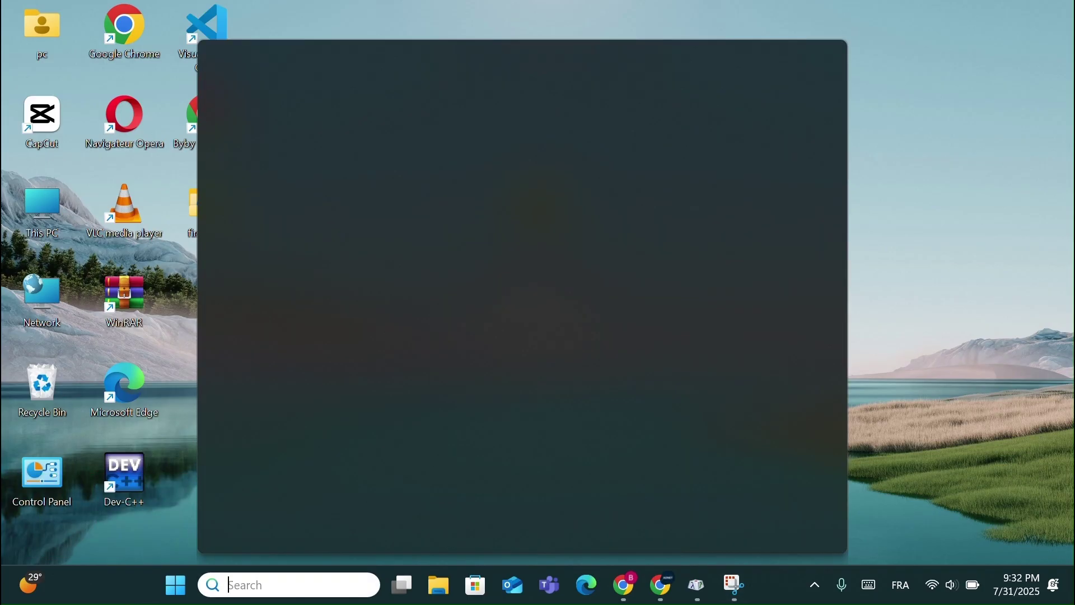
text(character)
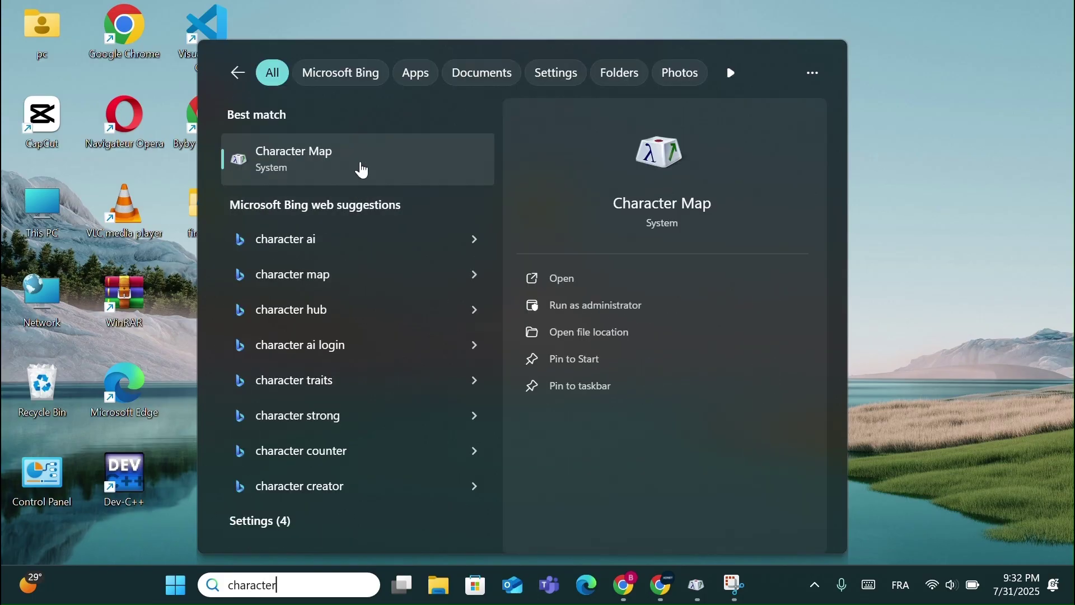
click(363, 170)
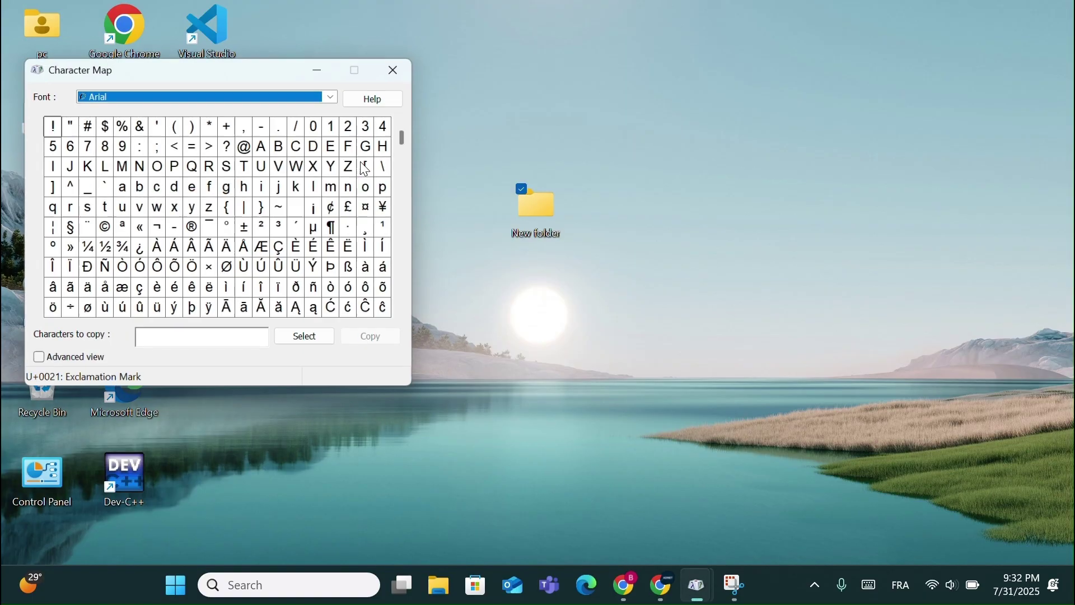
Step: Pick the Zero Width Space (U+200B) and add it to the characters to copy
drag(411, 129, 412, 256)
click(305, 252)
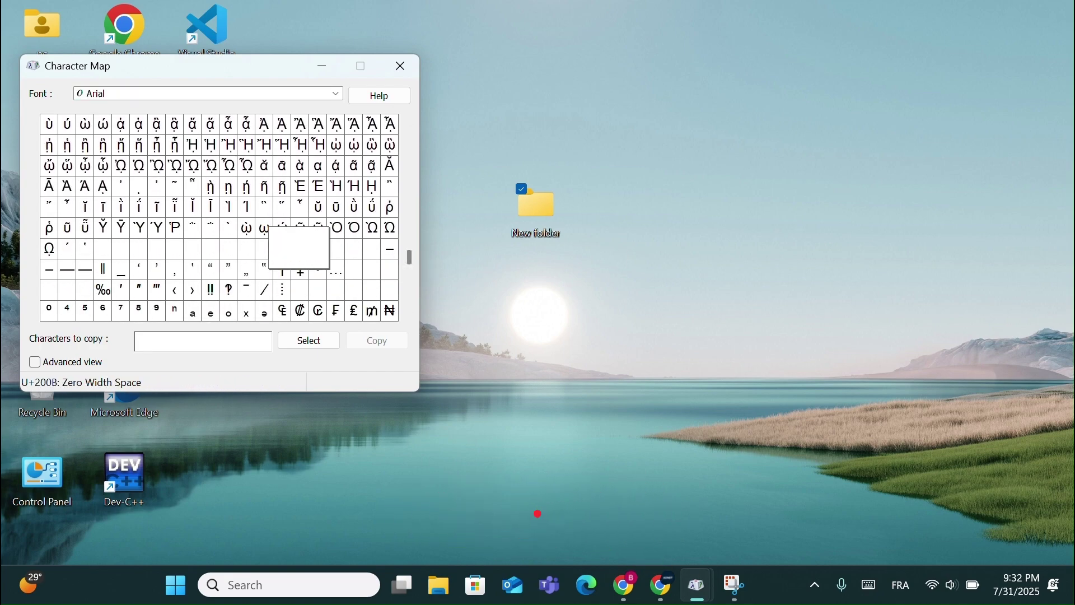
click(309, 343)
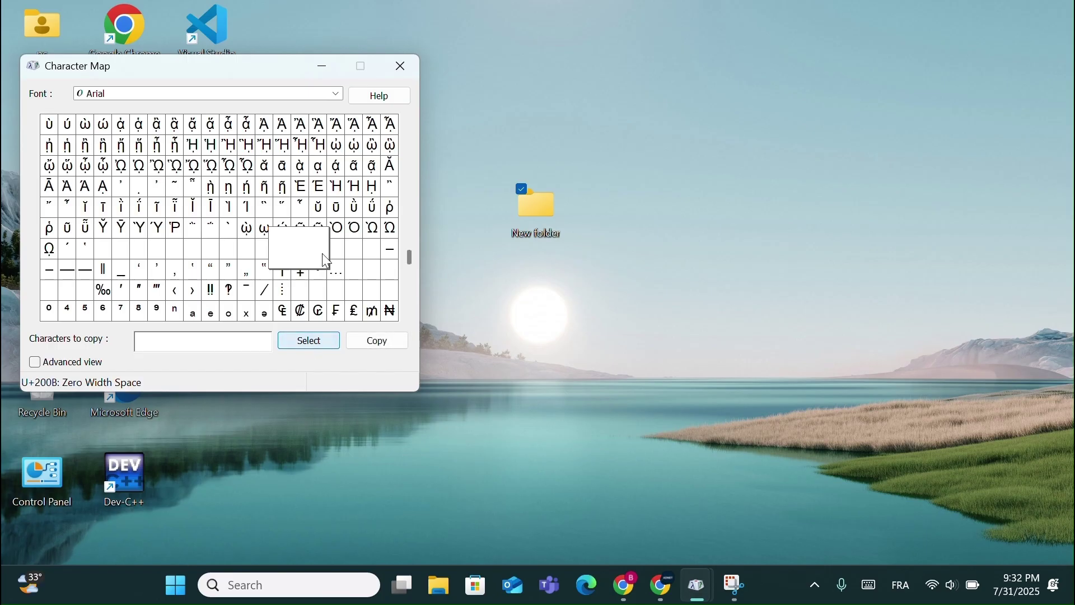
Step: Minimize Character Map and rename New folder by pasting the zero-width character
click(324, 65)
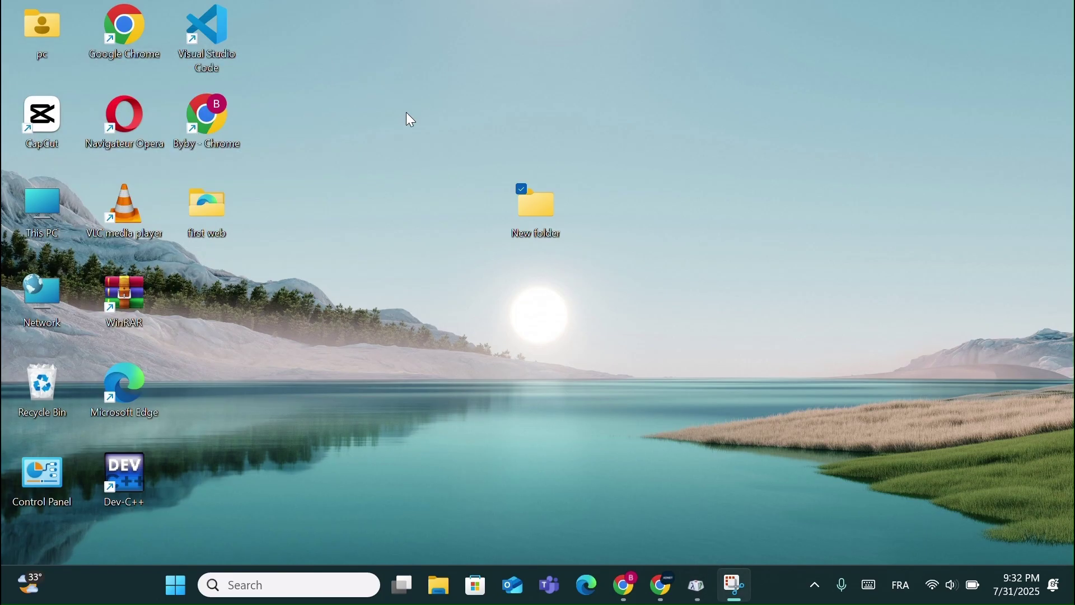
right_click(535, 206)
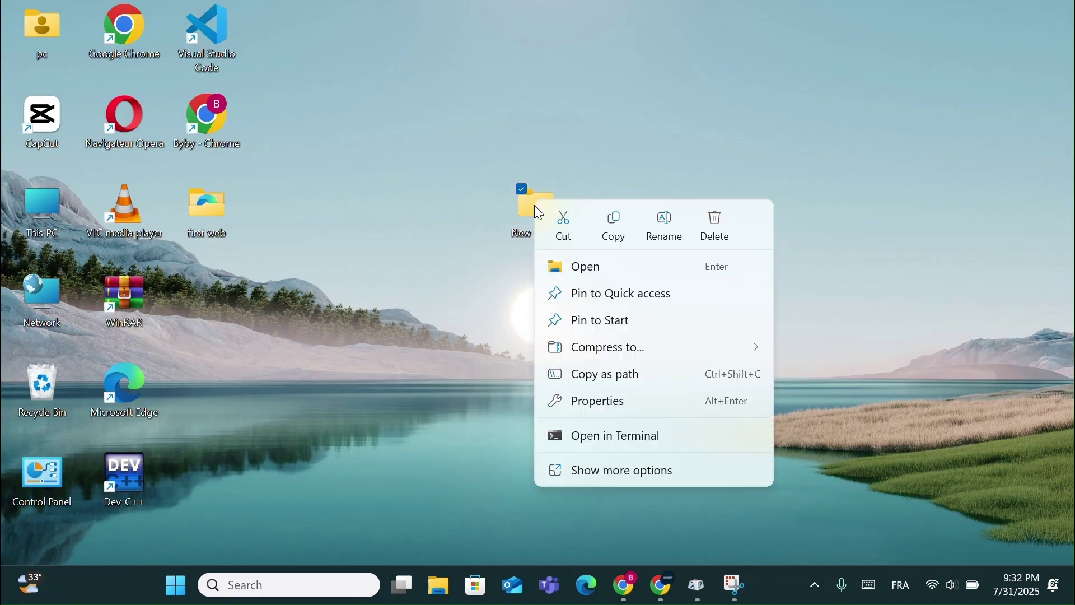
click(665, 227)
key(ctrl+v)
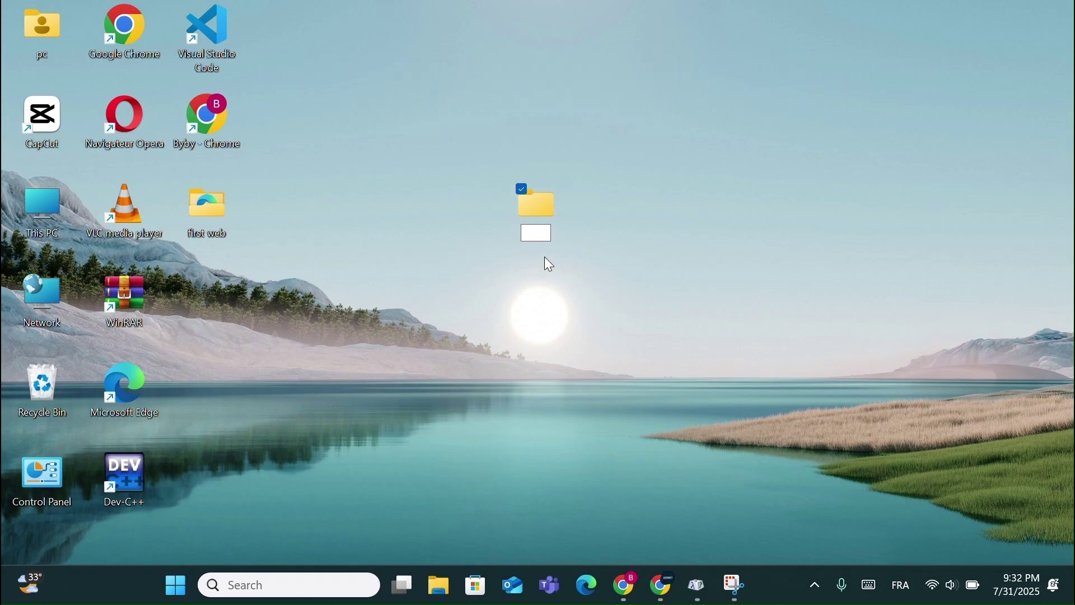
Step: Select the nameless folder and open its Properties via Show more options
click(564, 327)
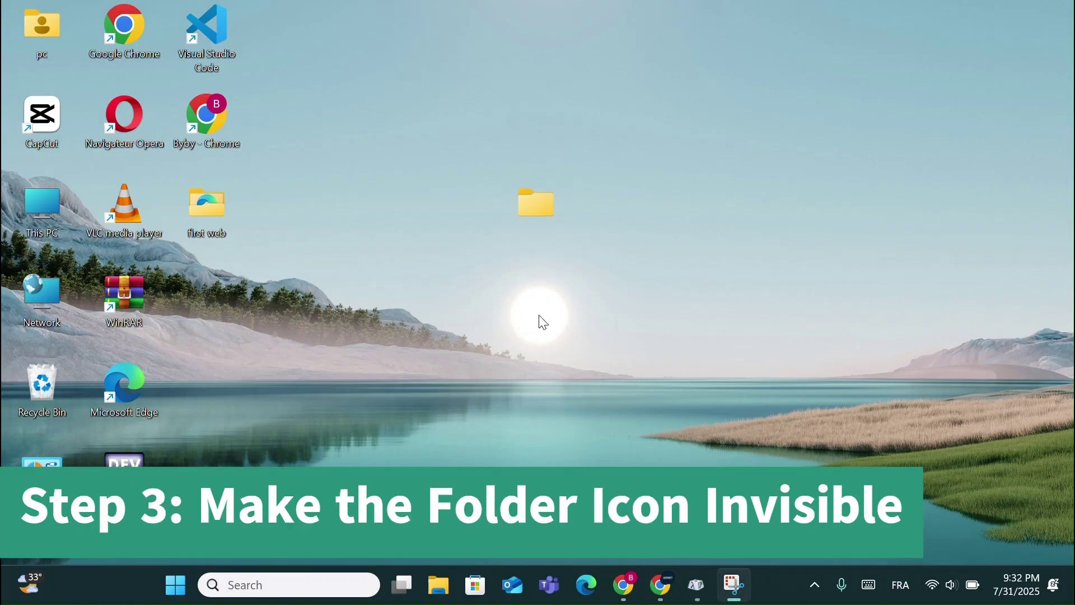
click(531, 215)
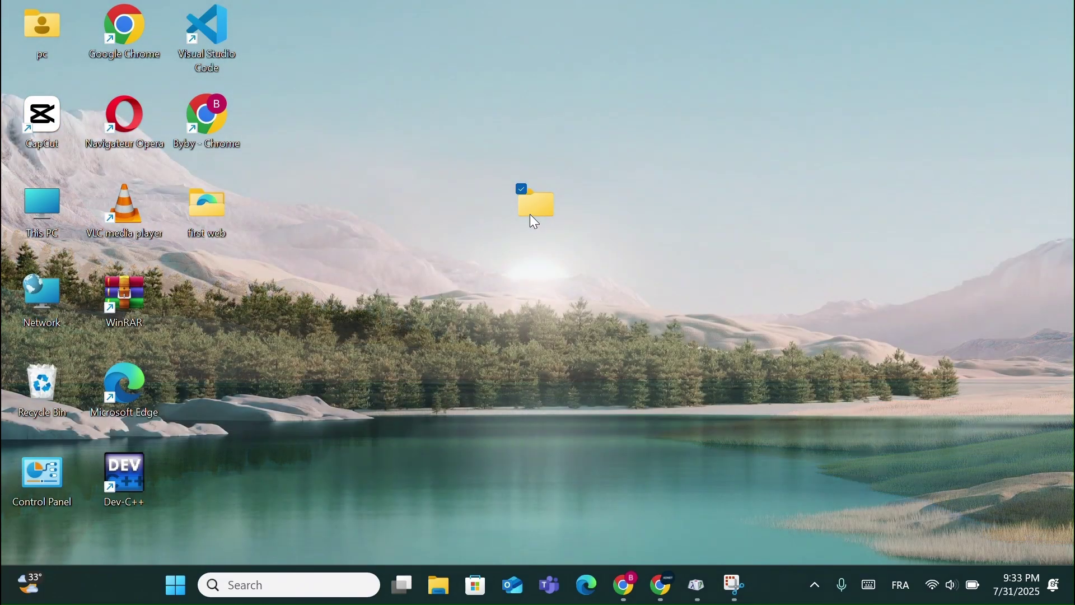
right_click(536, 222)
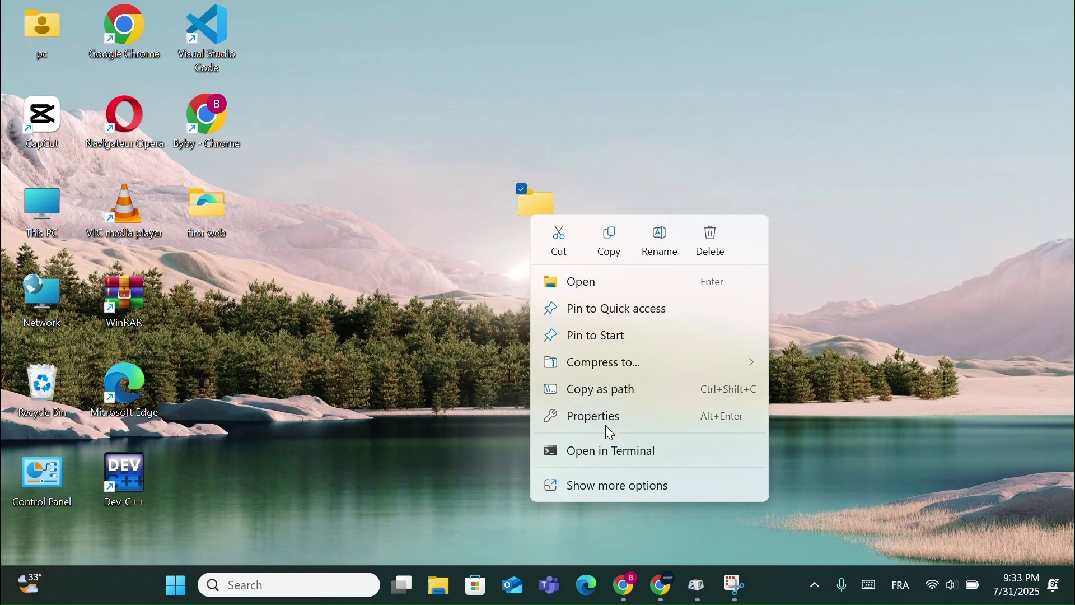
click(605, 491)
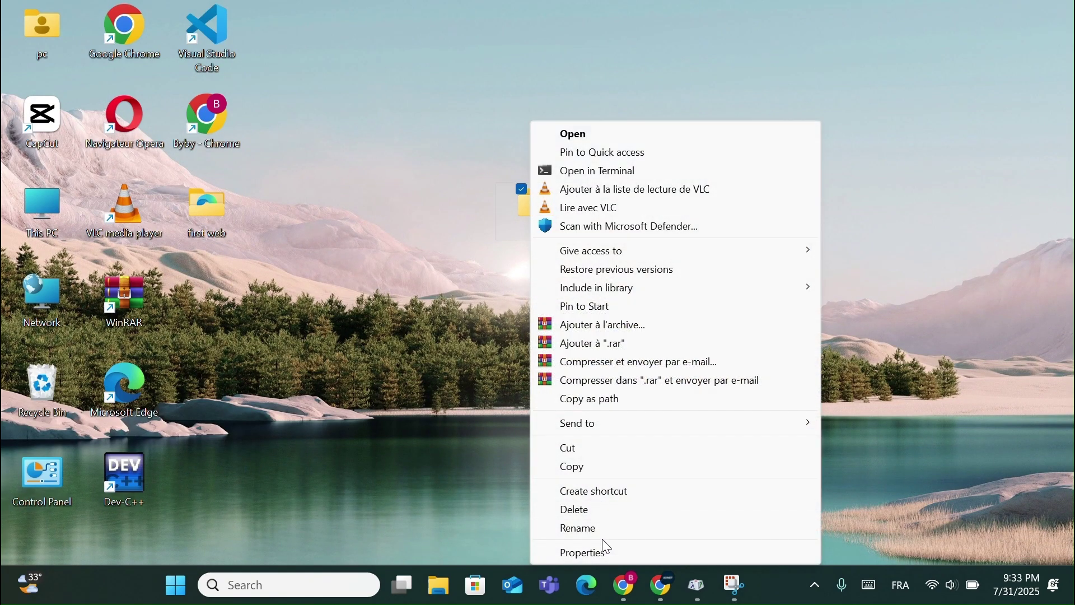
click(603, 555)
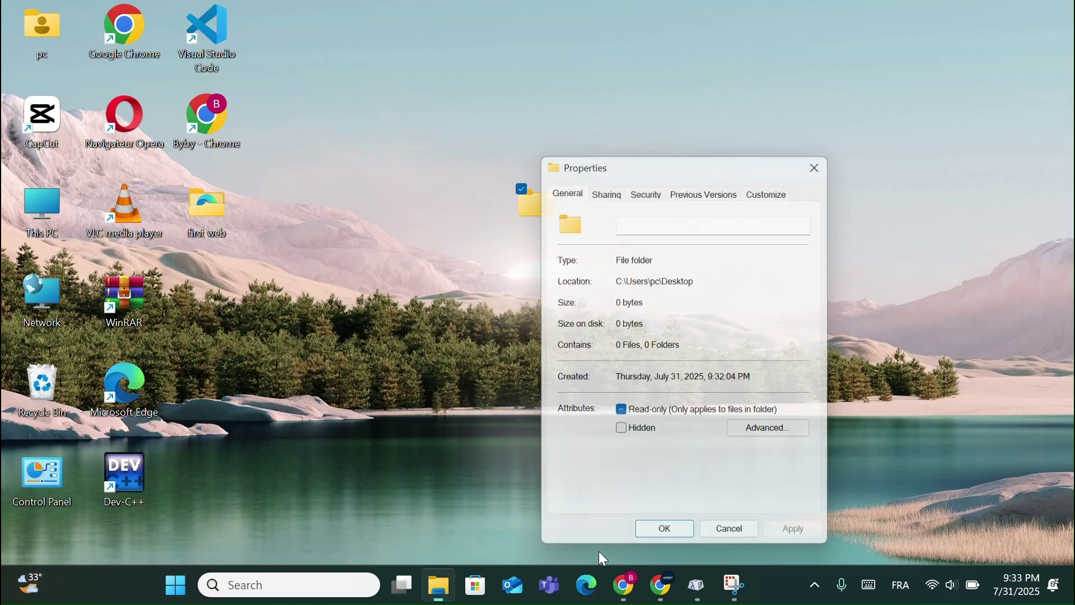
Step: On the Customize tab, choose Change Icon and pick a blank icon from the list
click(780, 187)
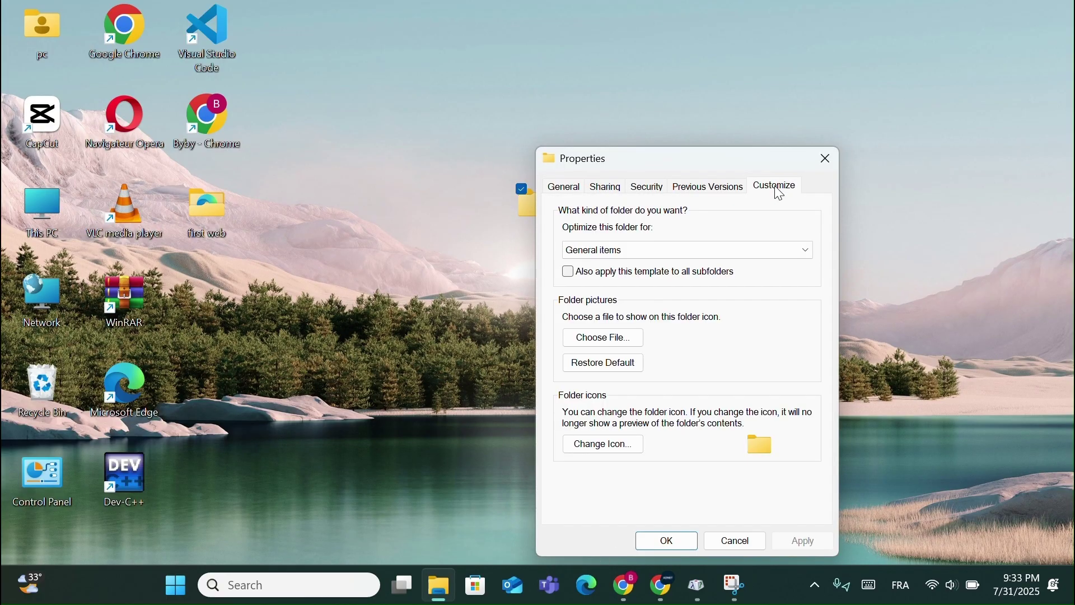
click(614, 446)
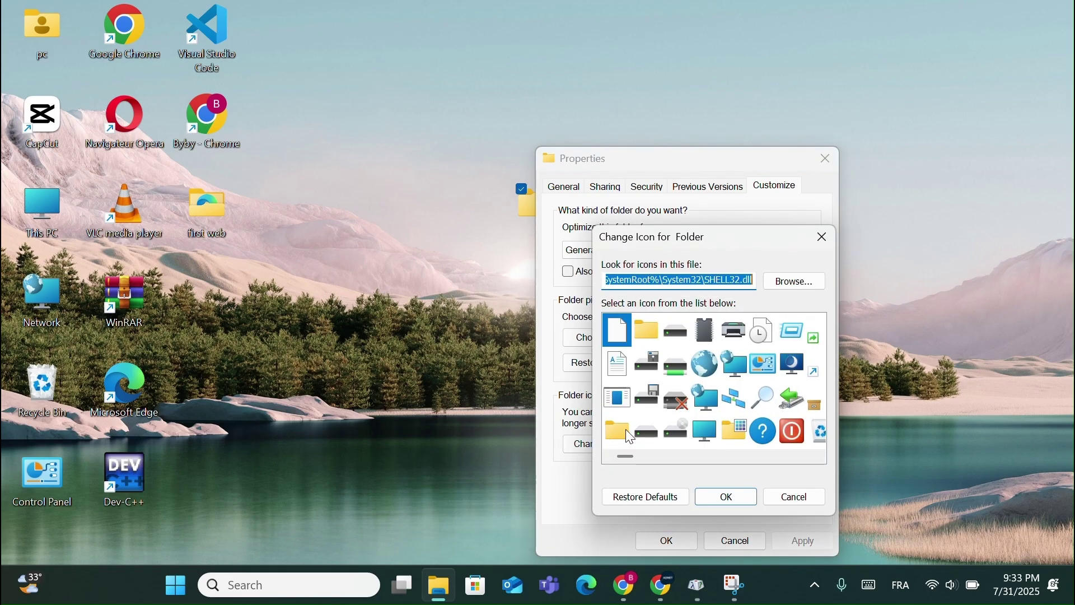
scroll(730, 401, down, 4)
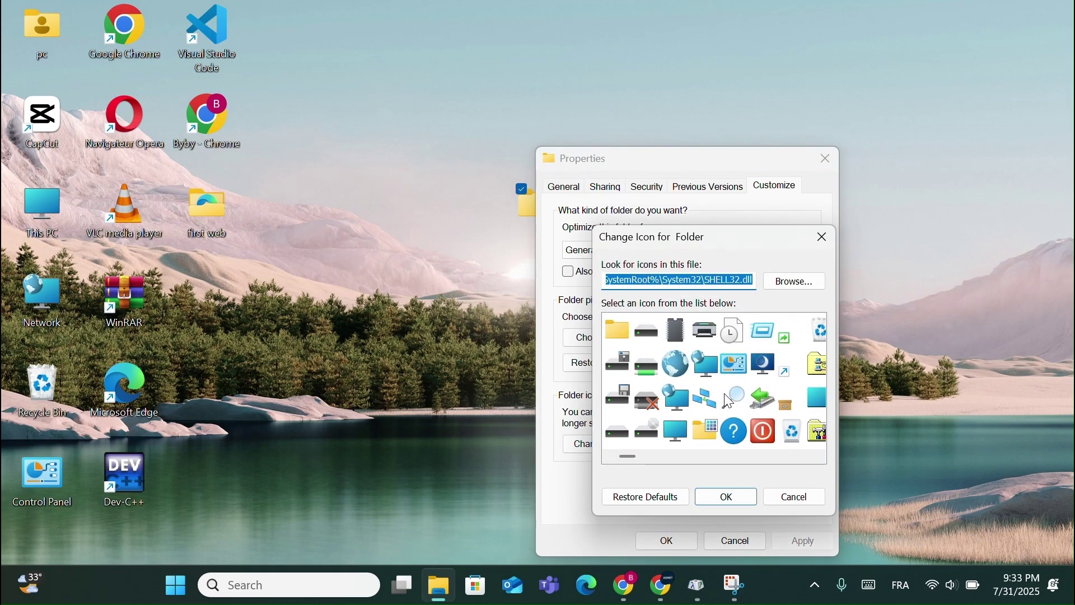
scroll(731, 401, down, 3)
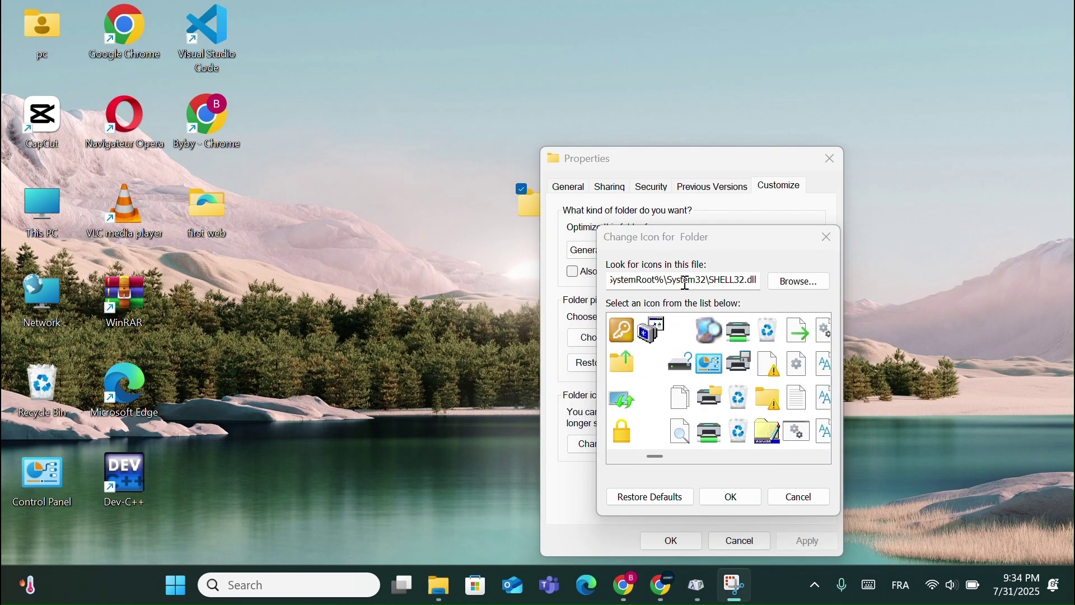
double_click(651, 433)
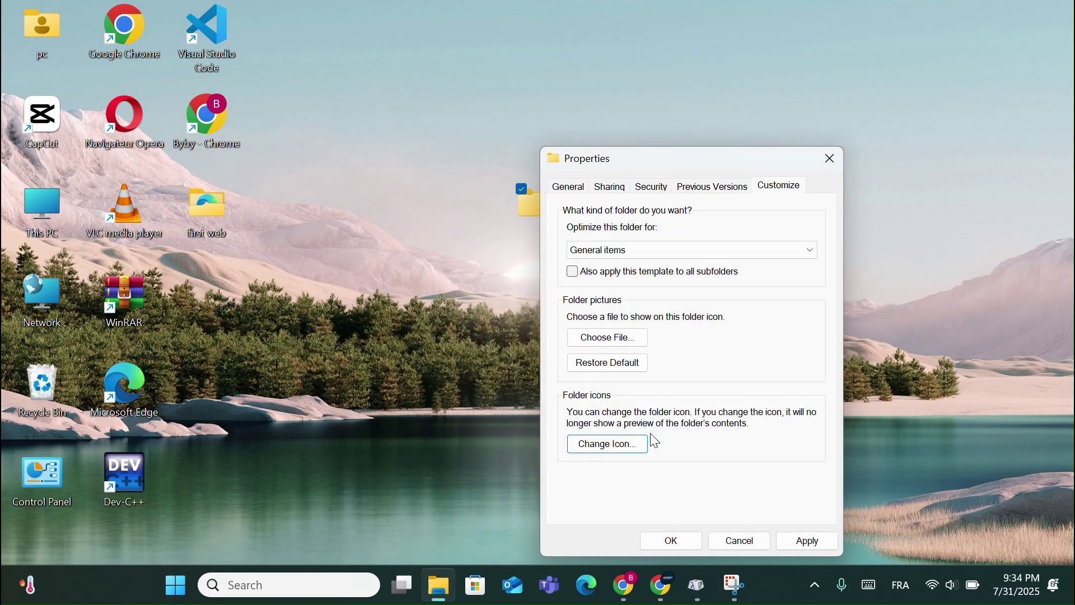
Step: Confirm the blank icon with OK and move the invisible folder beside the WinRAR icon
click(684, 540)
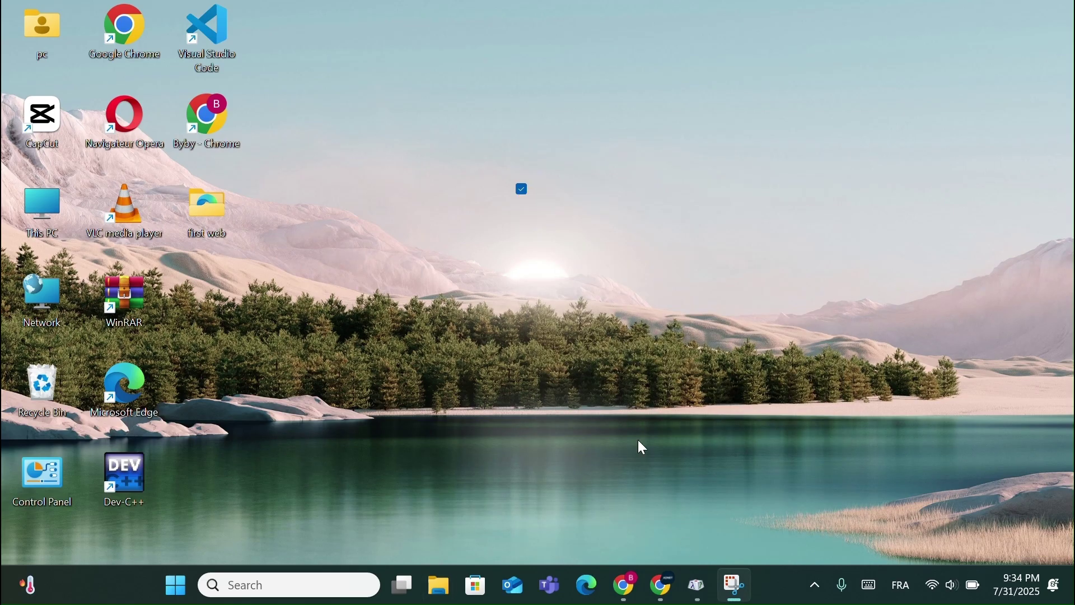
drag(543, 224, 592, 227)
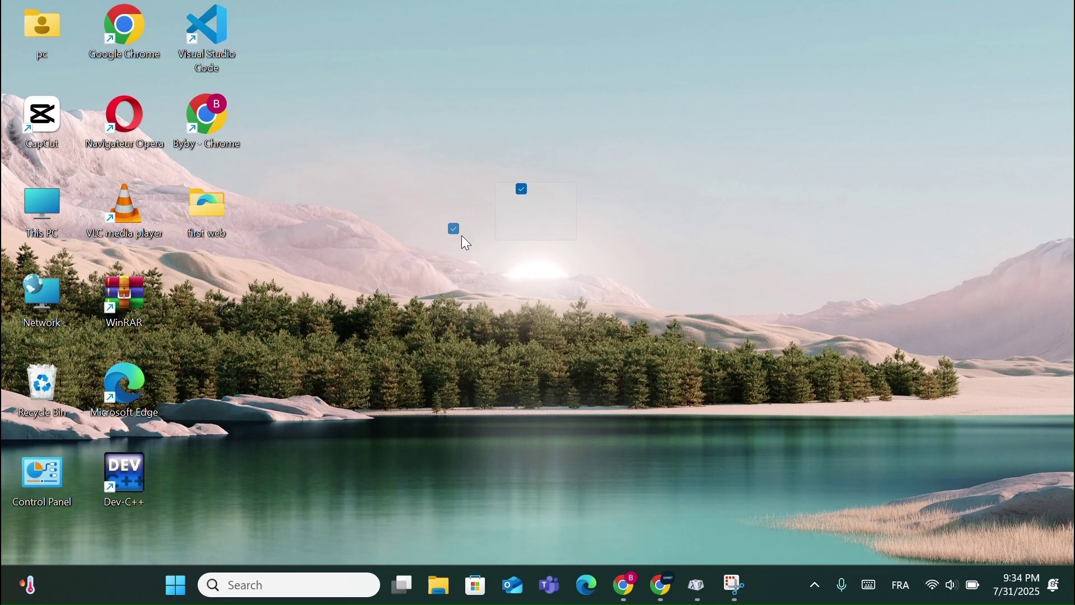
drag(231, 287, 220, 284)
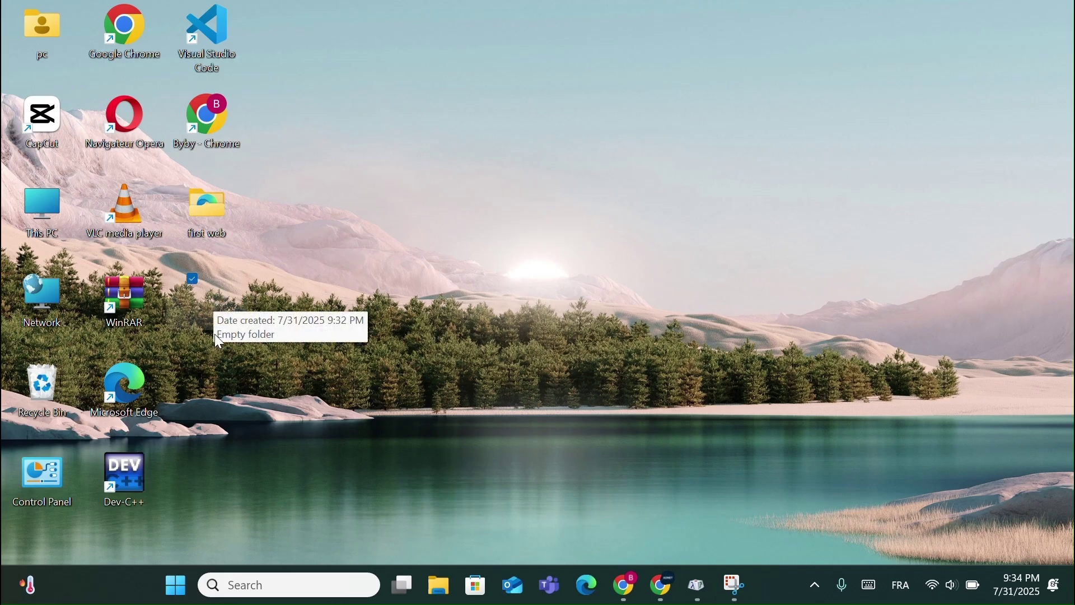
click(221, 358)
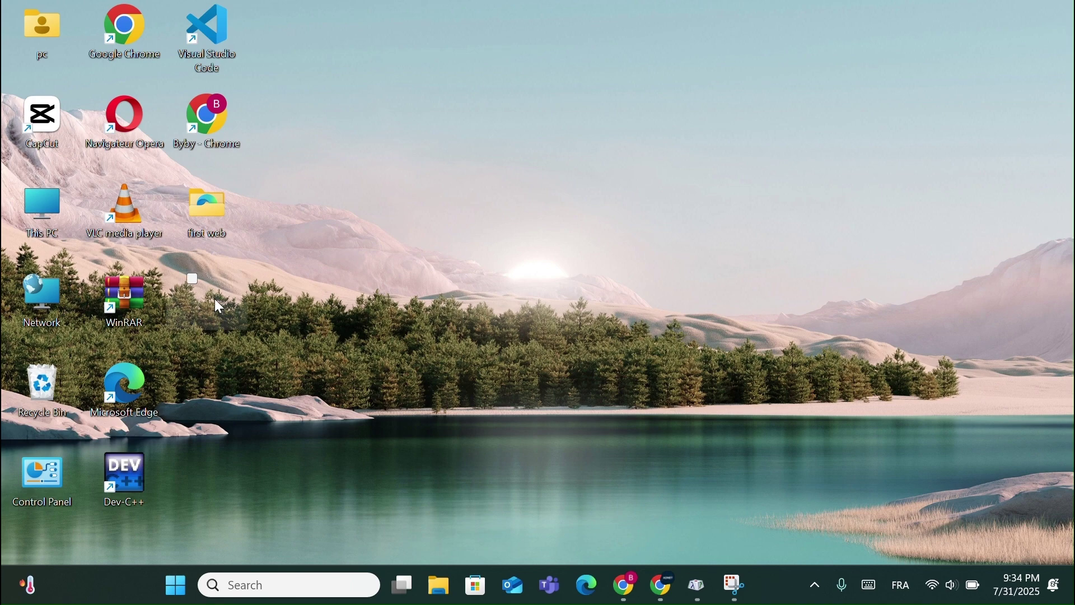
click(237, 305)
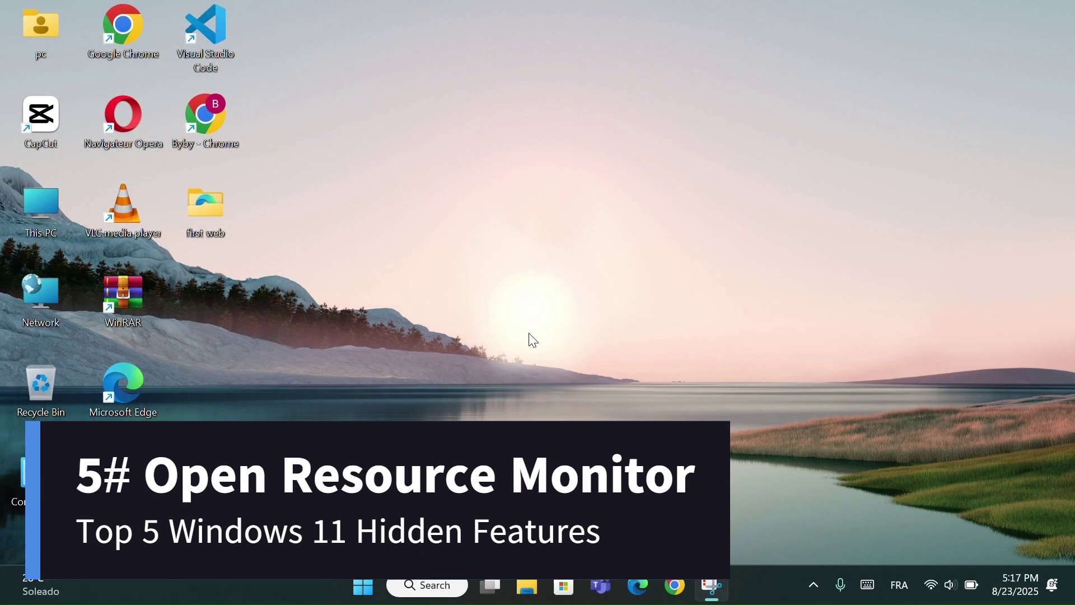
Step: Run resmon from a recent Command Prompt to launch Resource Monitor
click(420, 585)
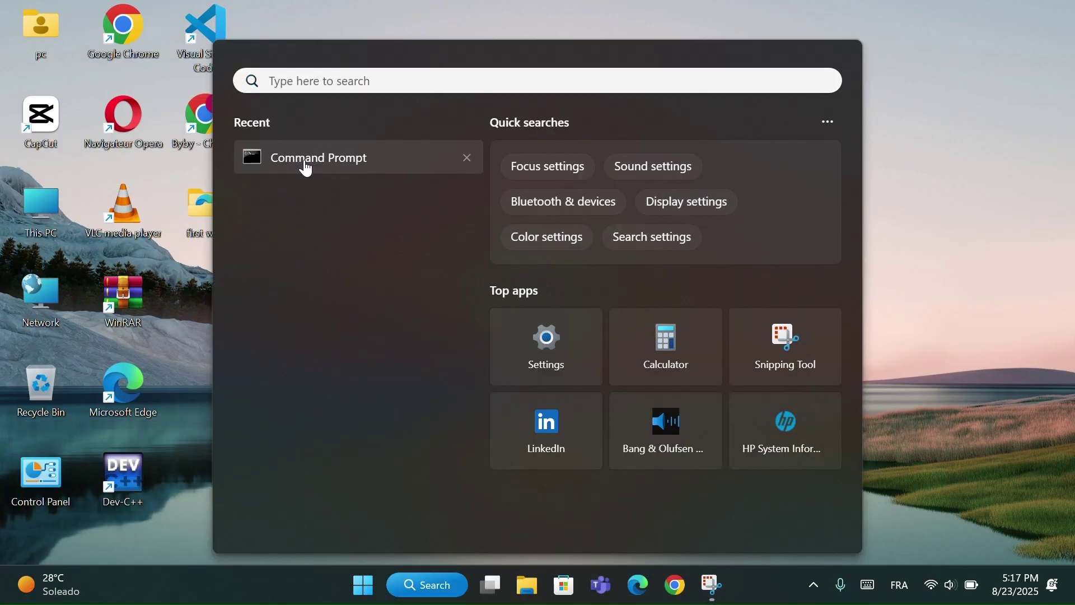
click(305, 163)
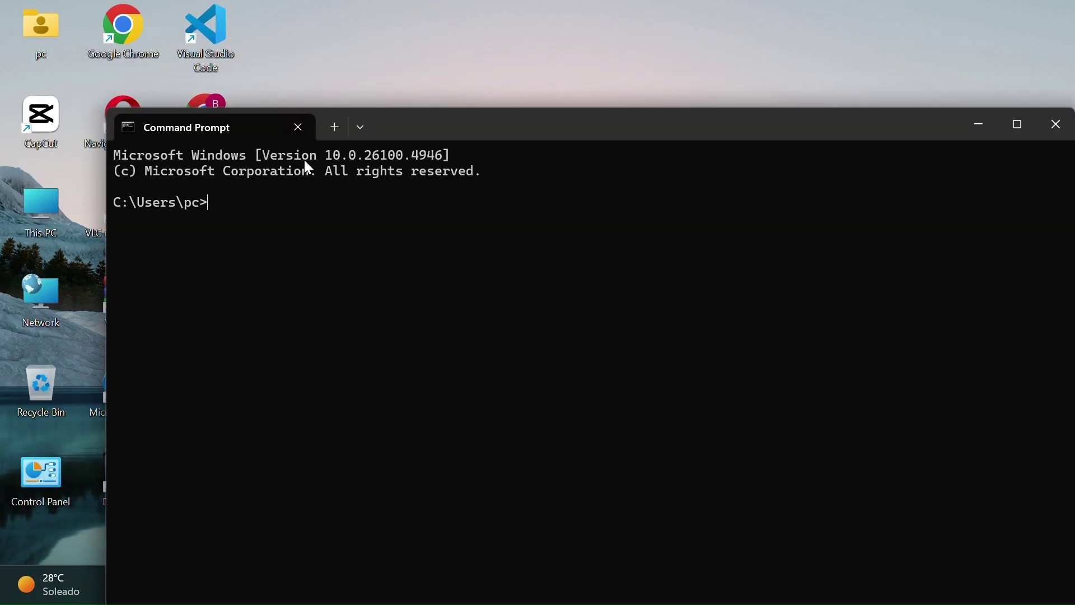
text(resmon)
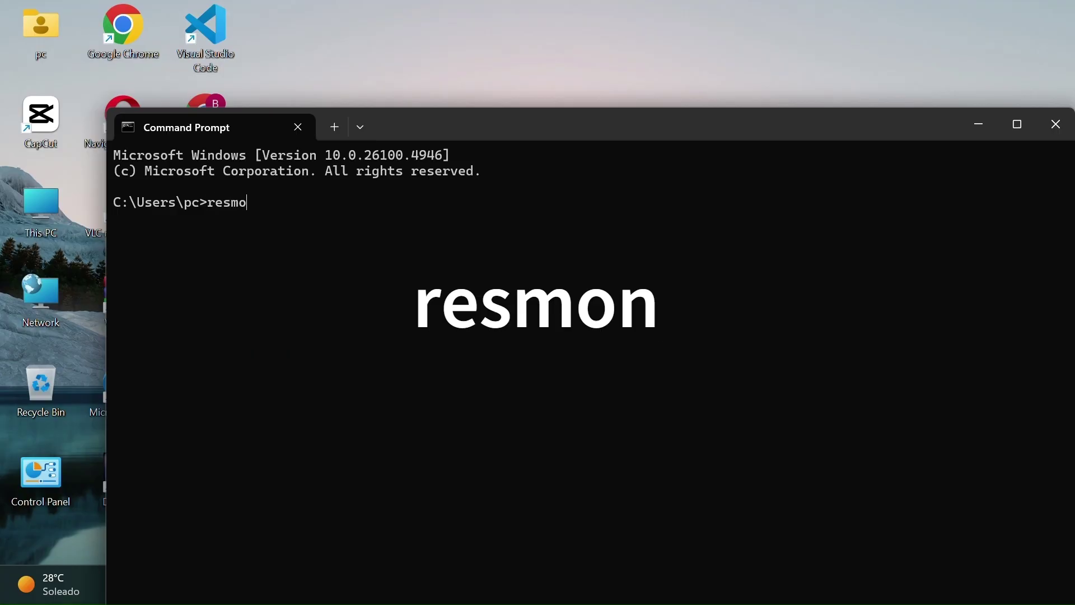
key(Return)
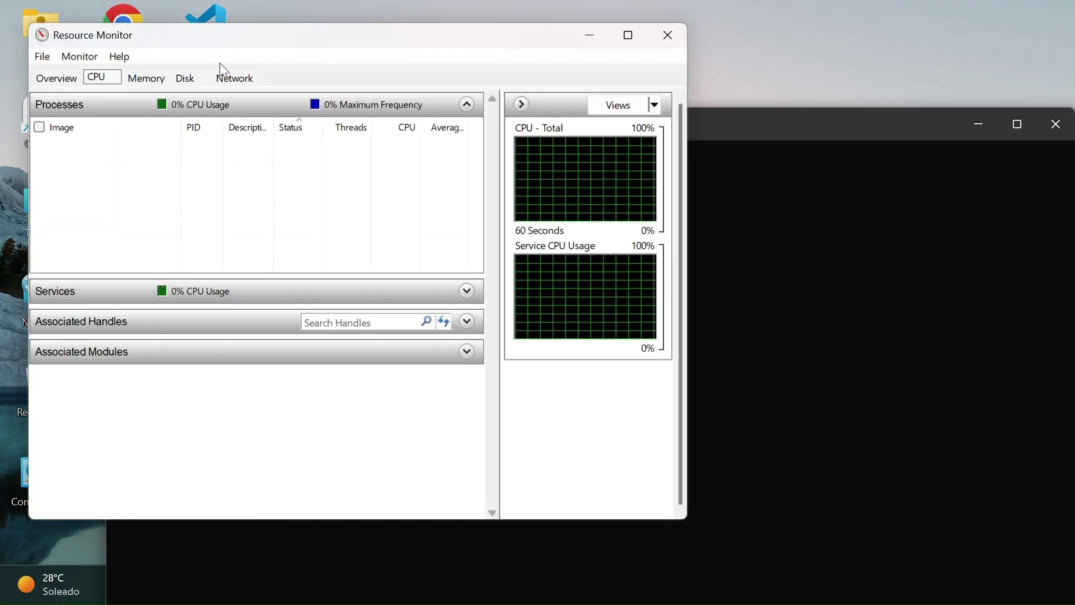
Step: Reposition the Resource Monitor window and view the Overview and CPU process lists
drag(241, 44, 322, 89)
click(134, 123)
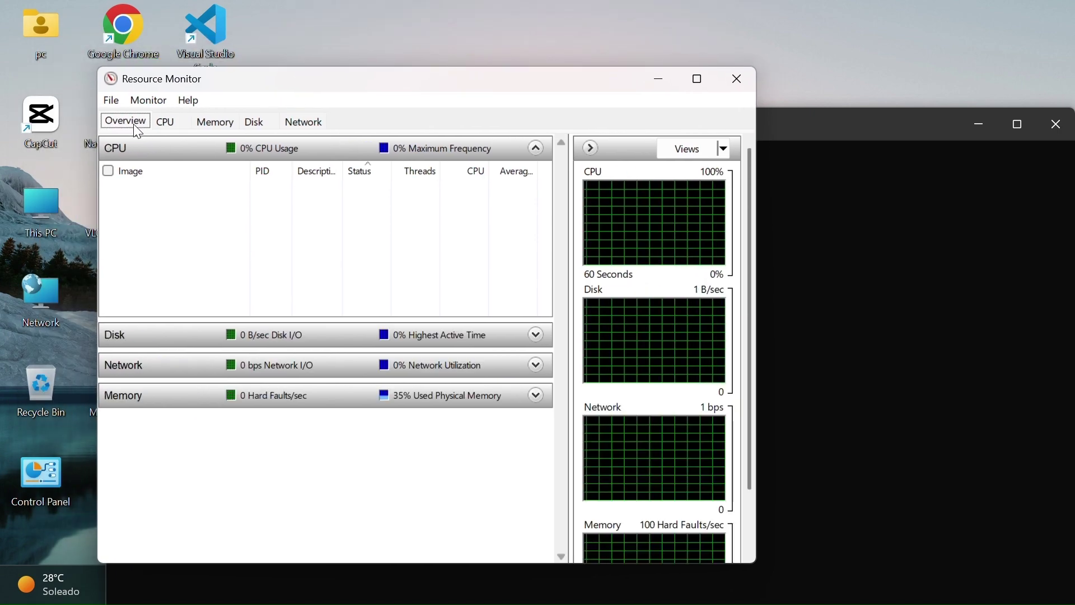
click(165, 122)
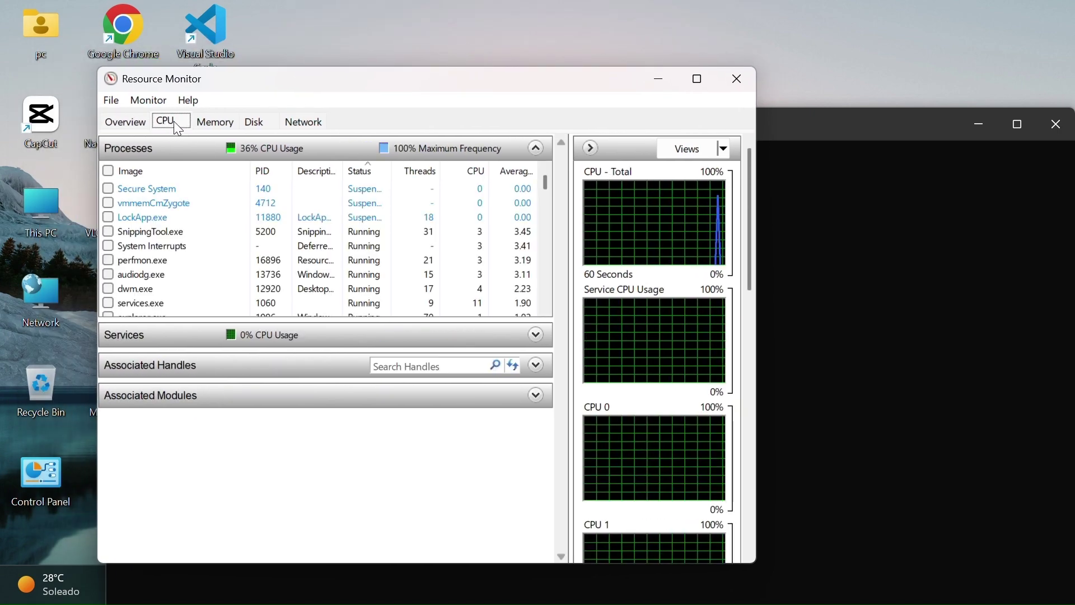
scroll(255, 227, down, 15)
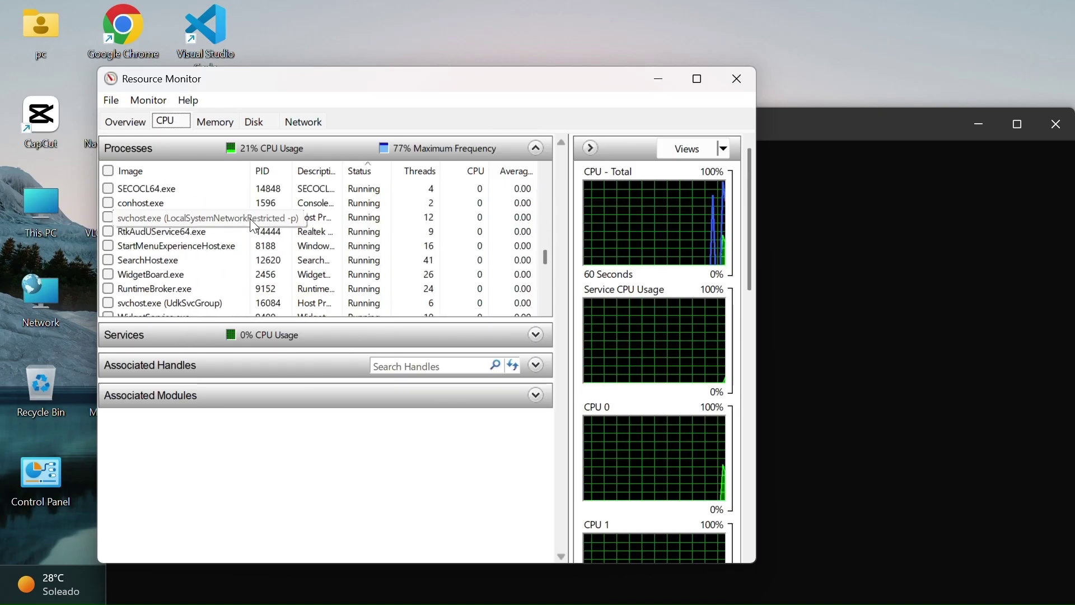
scroll(250, 218, up, 15)
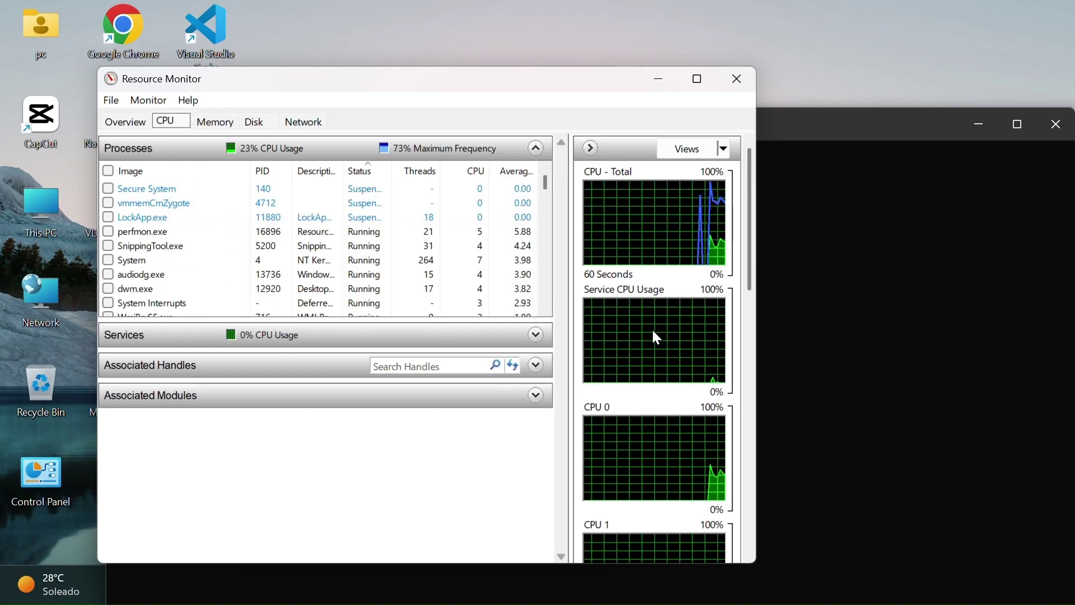
mouse_move(759, 277)
mouse_down()
mouse_move(771, 381)
mouse_move(760, 546)
mouse_move(742, 271)
mouse_up()
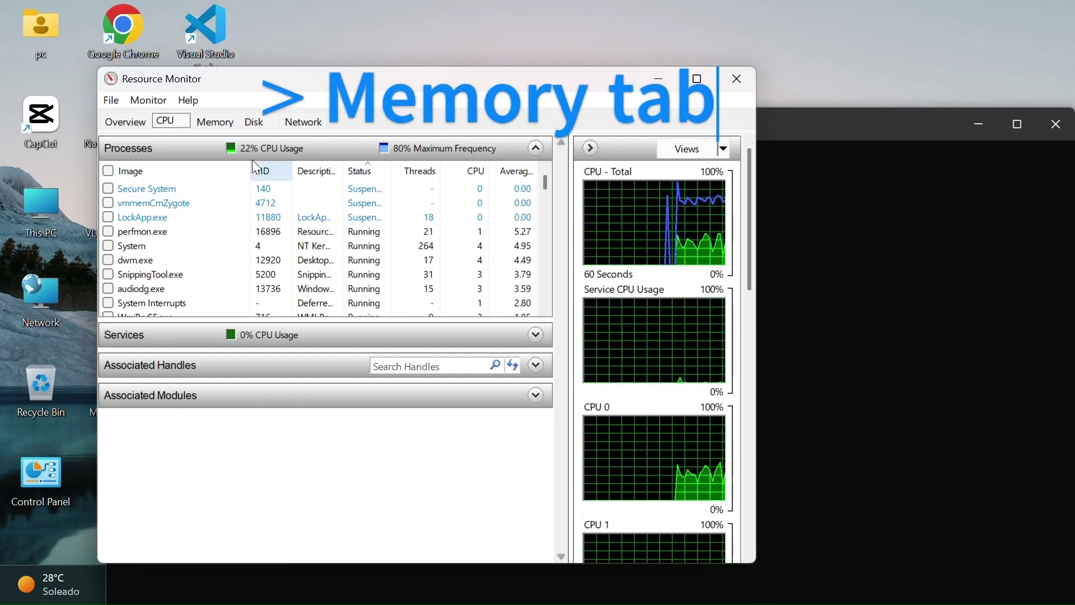
Step: Scroll the CPU details, then view Memory: 5696 MB in use of 16384 MB installed
scroll(422, 233, down, 5)
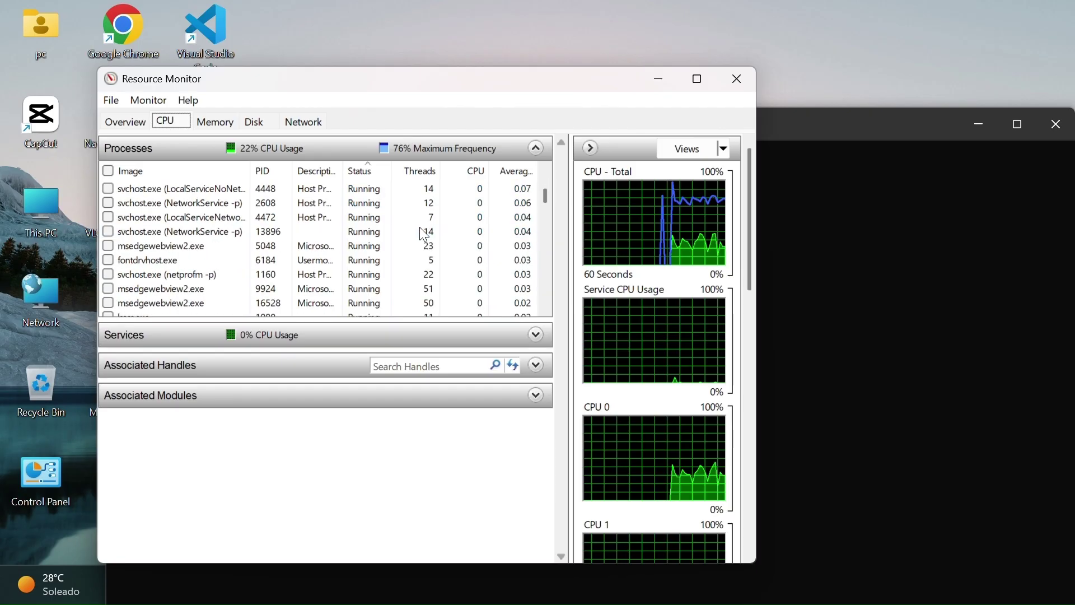
scroll(422, 233, down, 3)
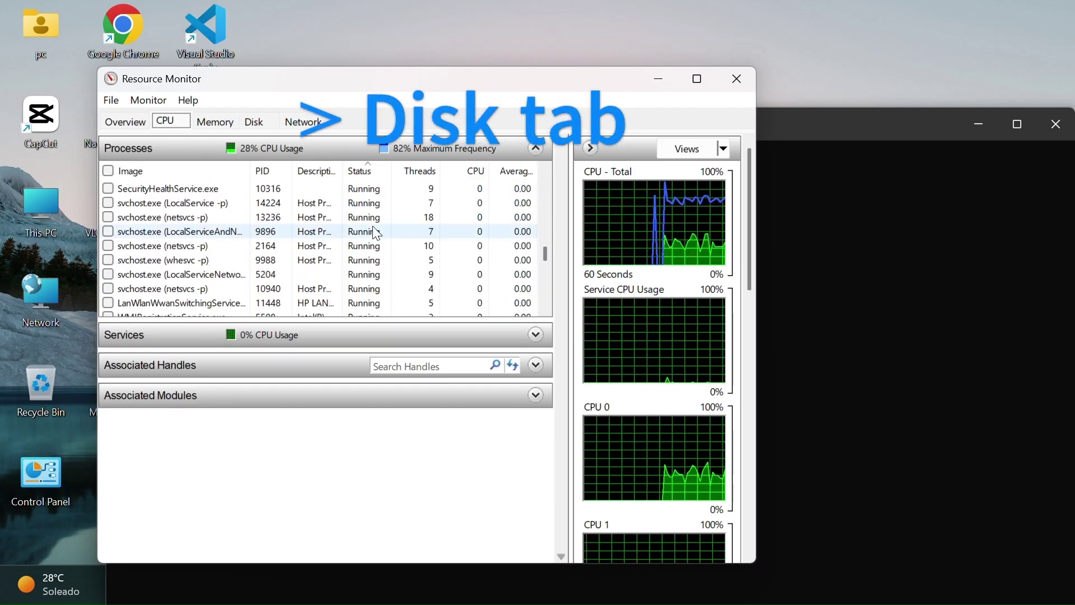
scroll(286, 206, down, 3)
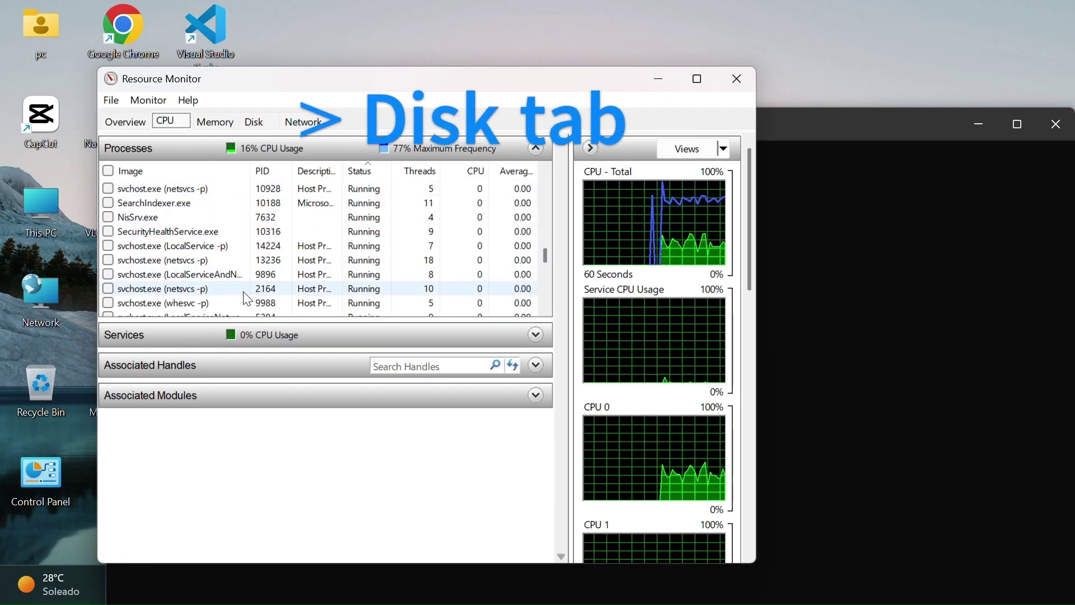
click(220, 120)
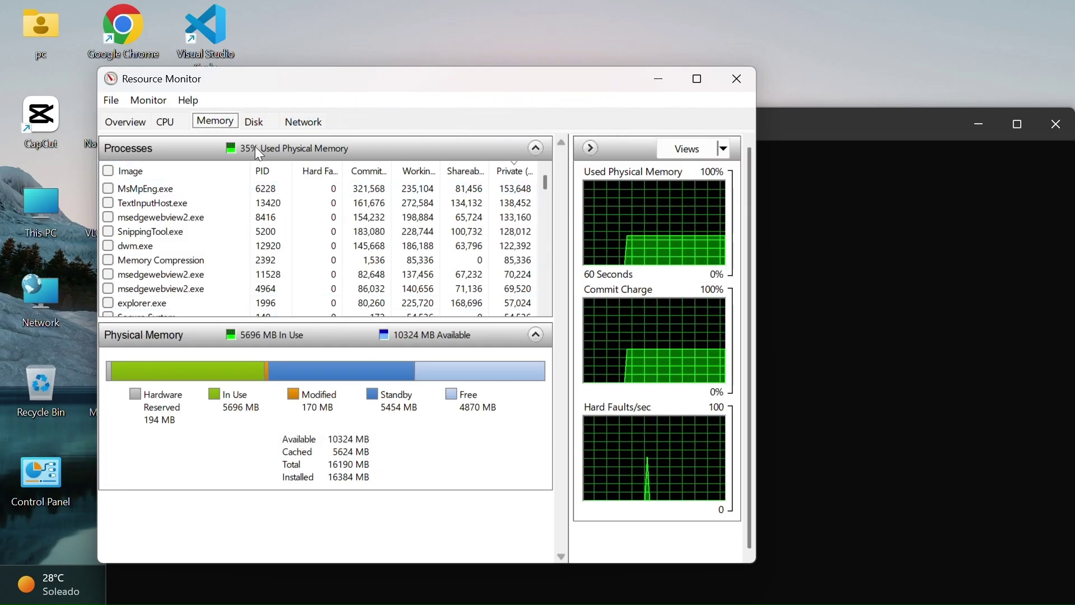
Step: Cycle through the Disk, Network, Memory, CPU and Overview tabs, then close Resource Monitor
click(255, 120)
scroll(287, 234, down, 1)
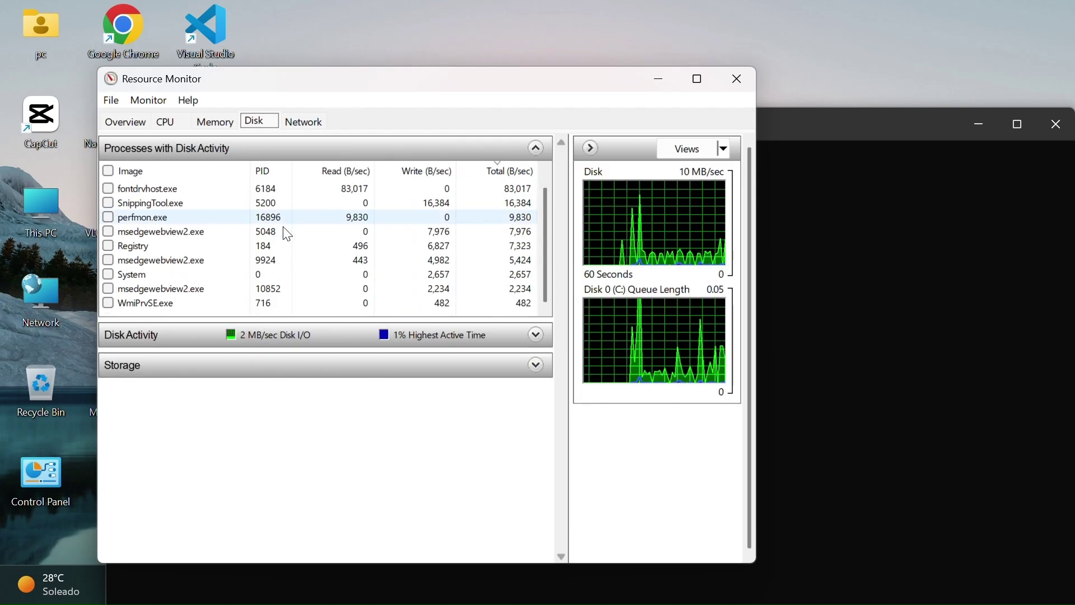
click(300, 123)
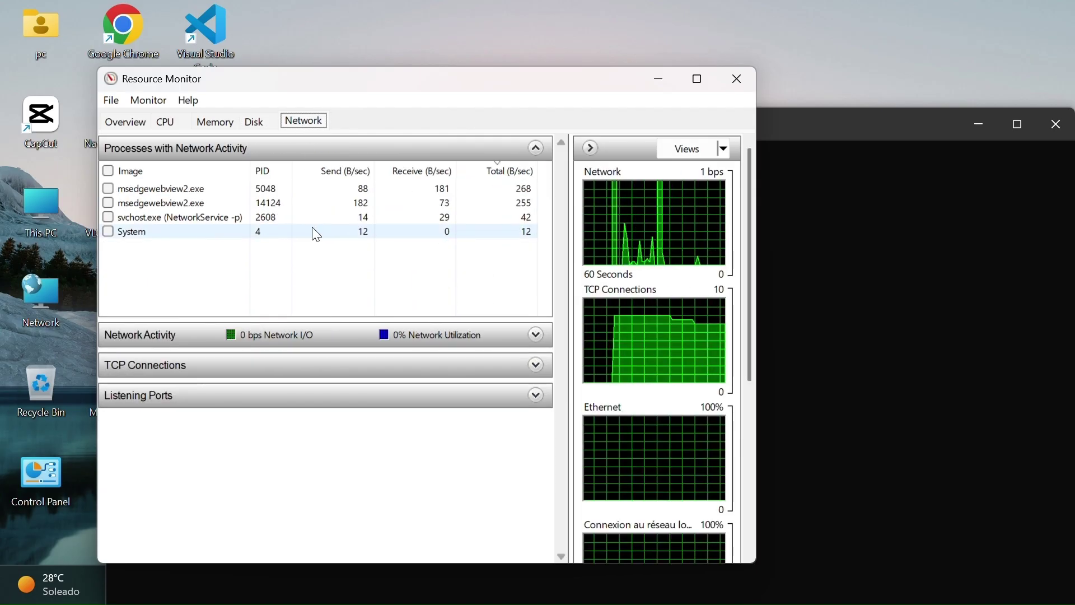
click(213, 124)
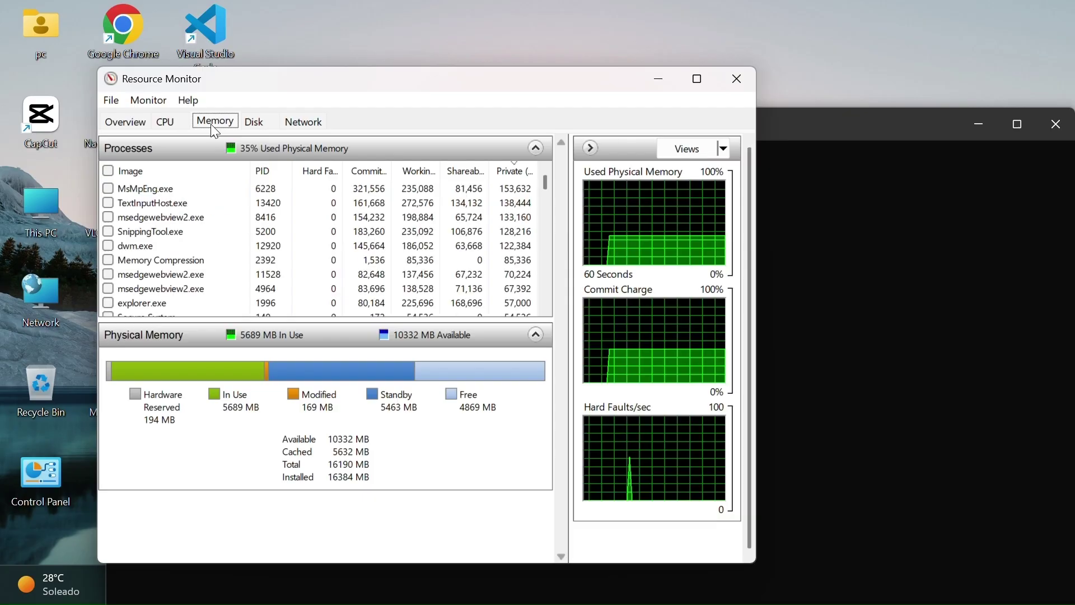
click(169, 122)
click(121, 123)
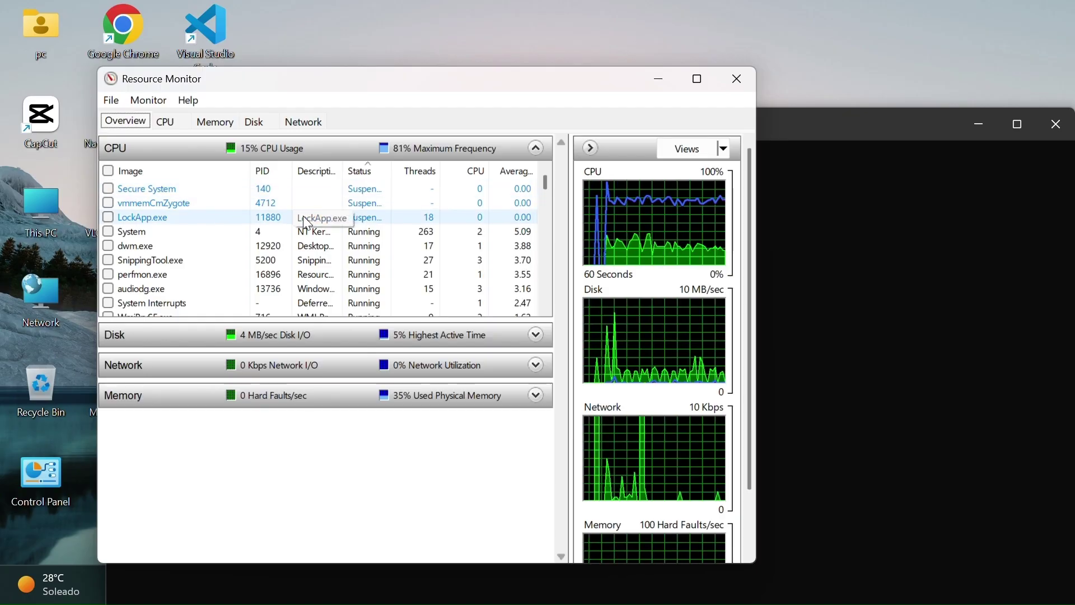
click(737, 88)
Step: Shift the Command Prompt window up slightly and close it, revealing the desktop icons
drag(747, 122, 732, 79)
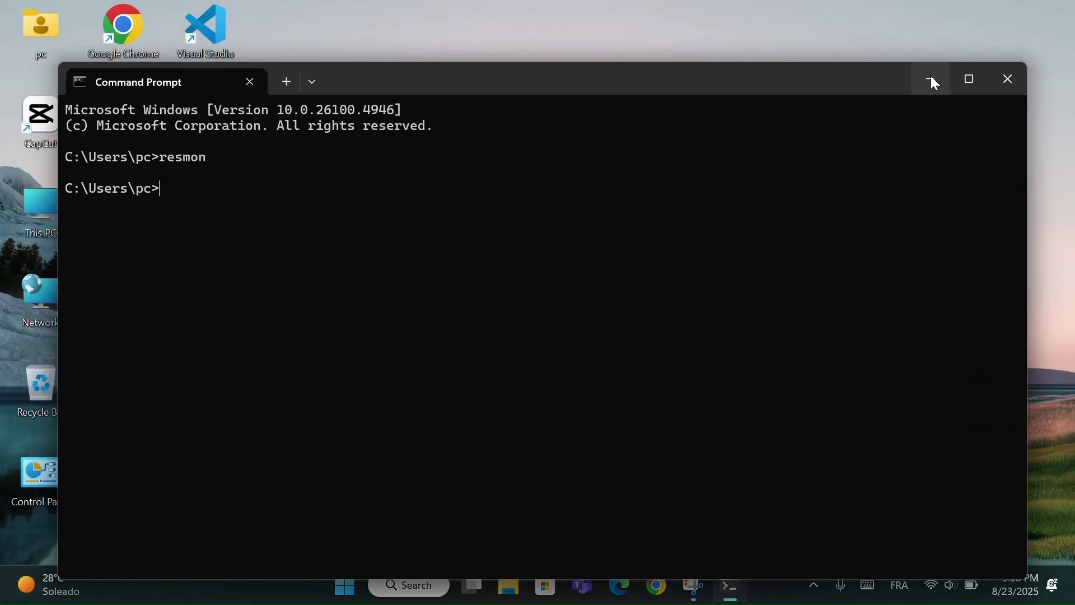
click(1023, 80)
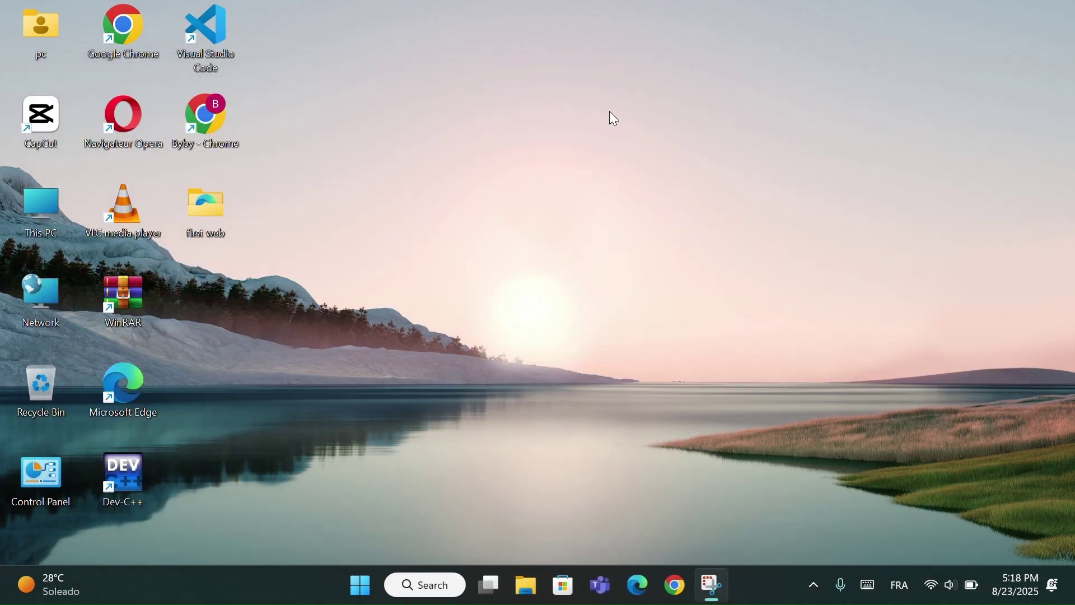